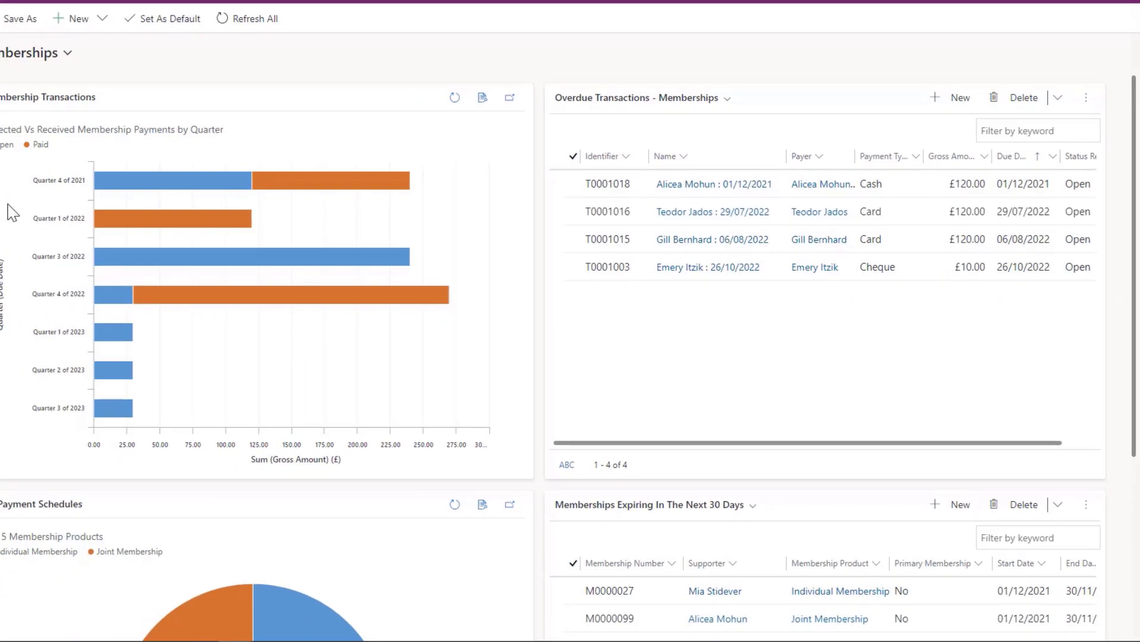
# Open the record of the active contact that has a business phone number
pyautogui.scroll(-4, 537, 351)
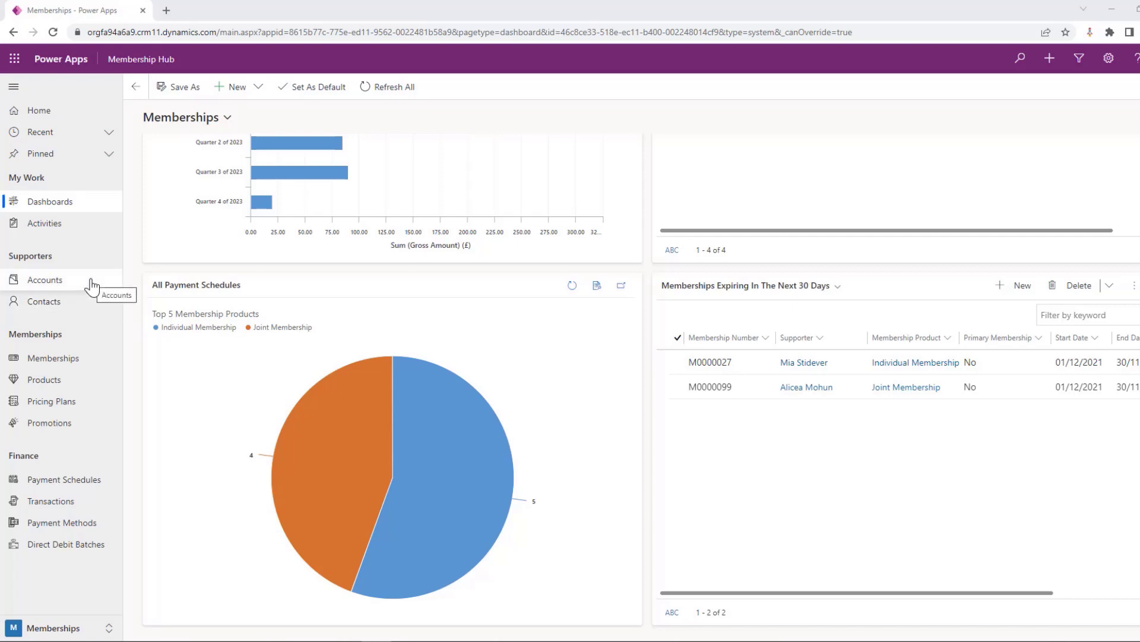
pyautogui.click(71, 308)
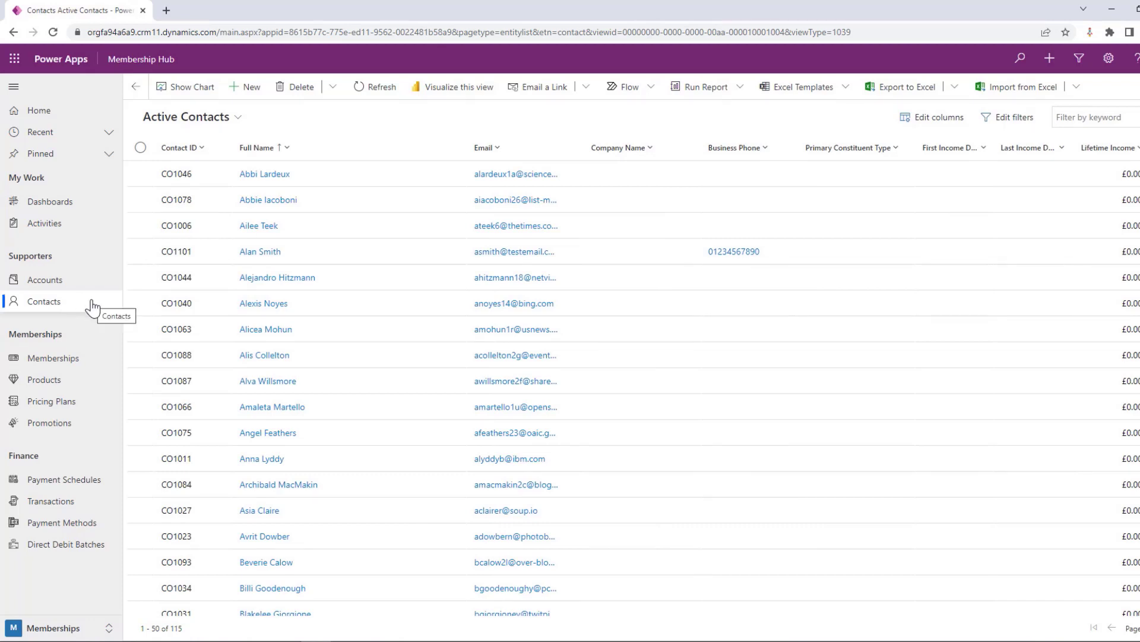
pyautogui.doubleClick(199, 254)
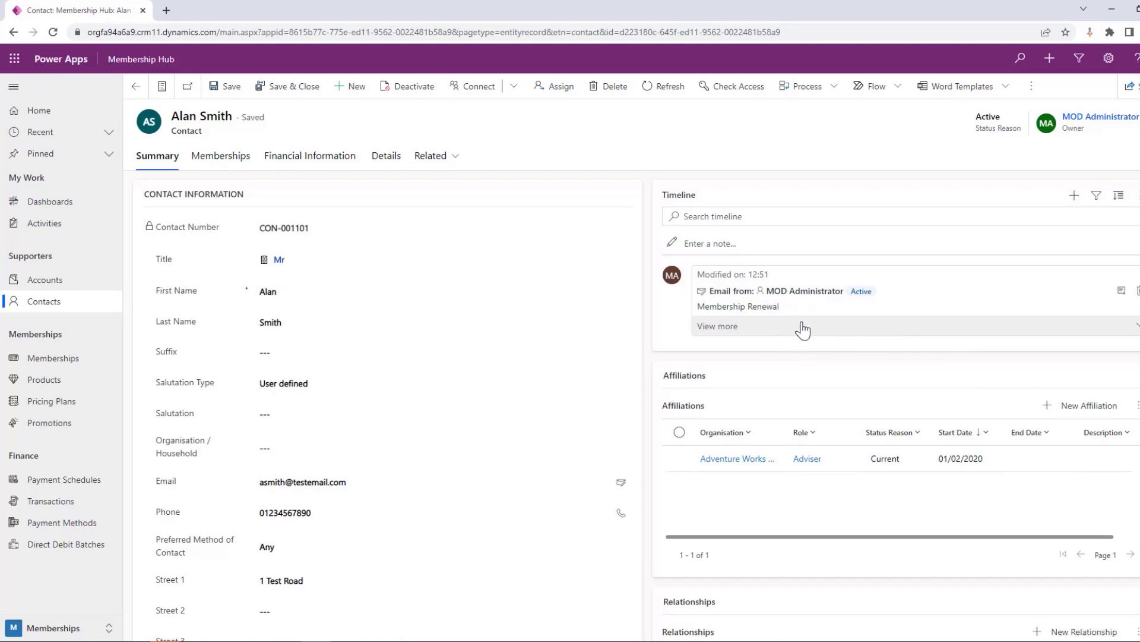
# Examine the contact's summary details, including timeline, affiliations and relationships
pyautogui.scroll(-1, 893, 328)
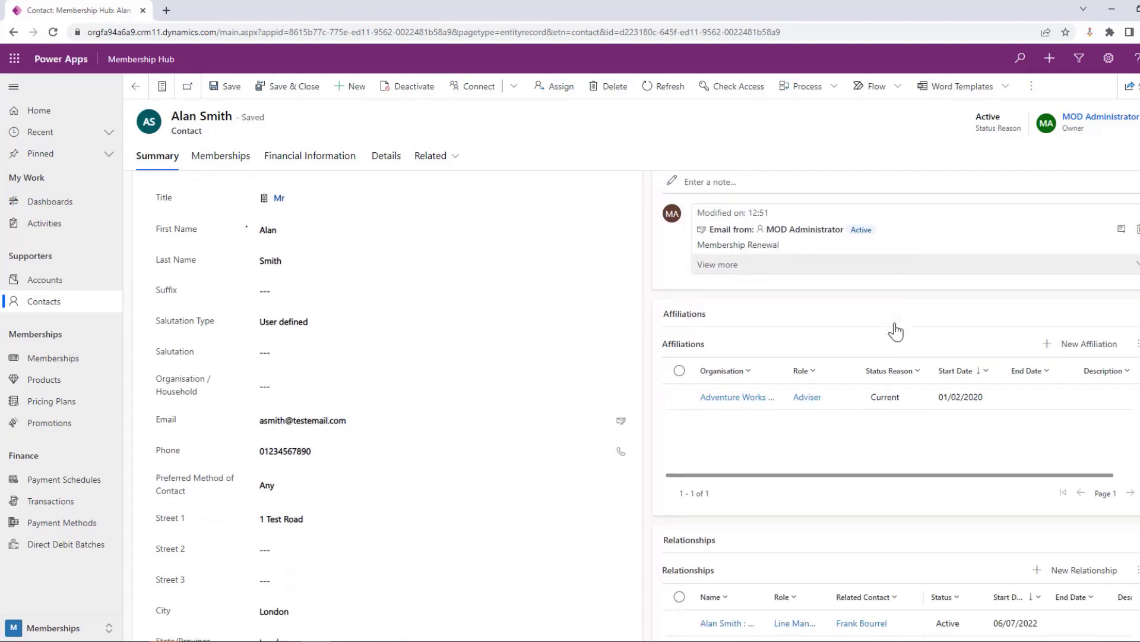
pyautogui.scroll(-1, 854, 294)
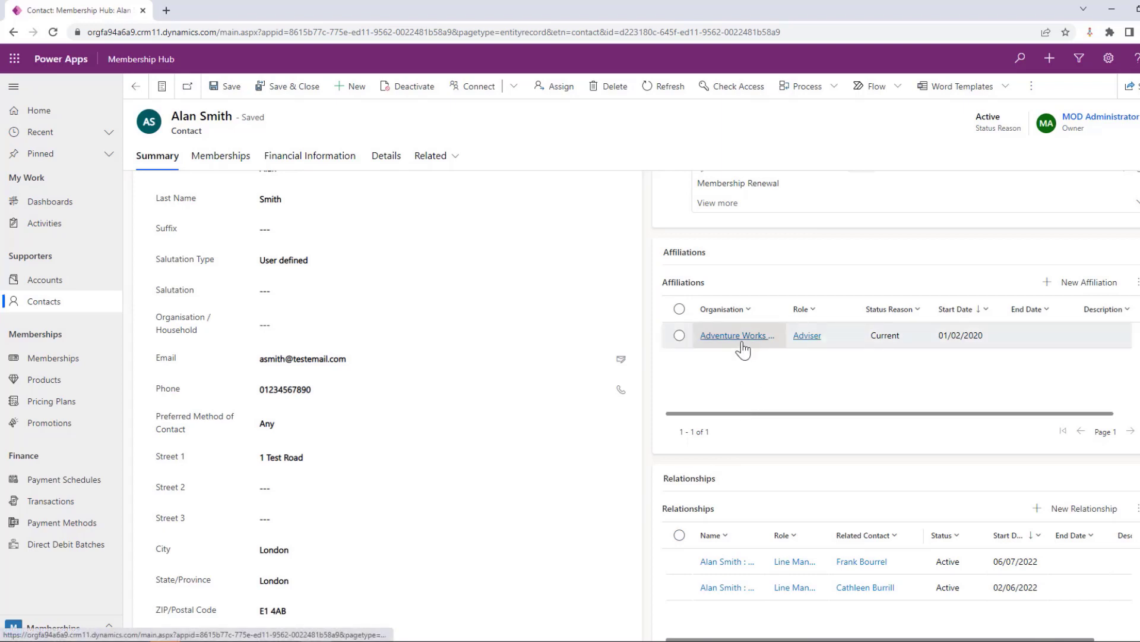
pyautogui.scroll(-1, 753, 353)
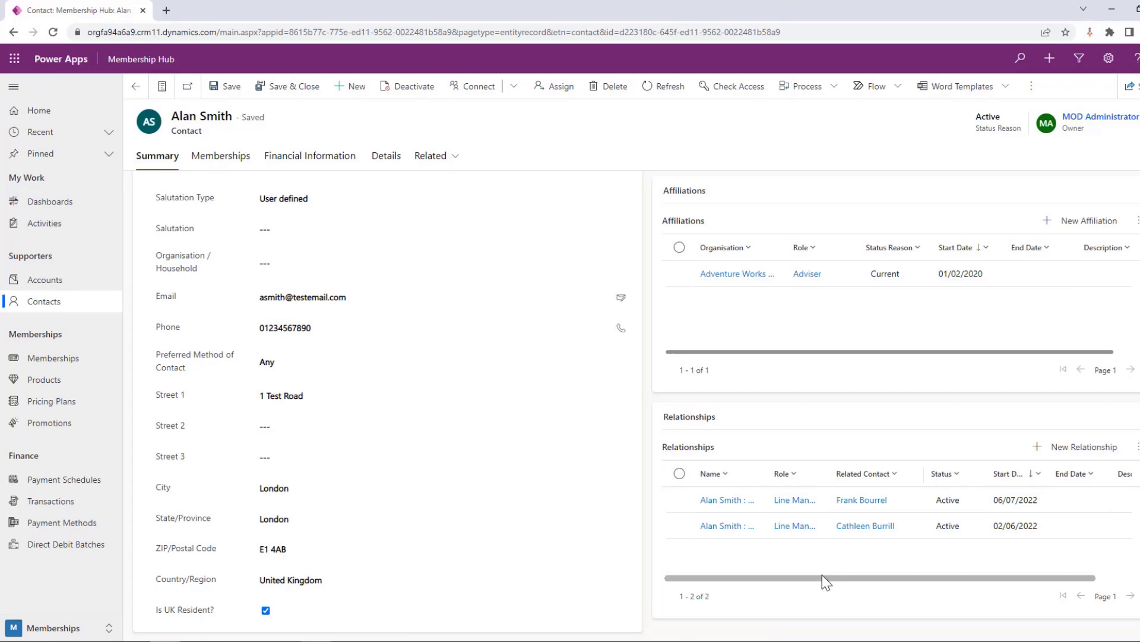
pyautogui.scroll(3, 822, 574)
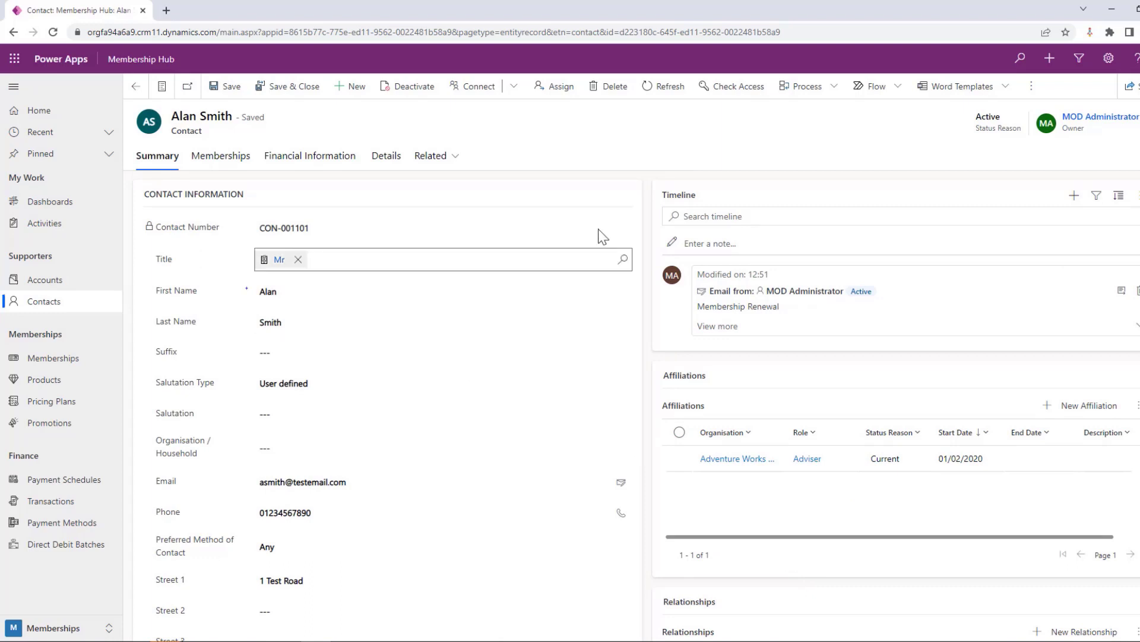
# Examine the contact's membership transactions and financial information, covering payment methods, payment schedules and all transactions
pyautogui.click(223, 156)
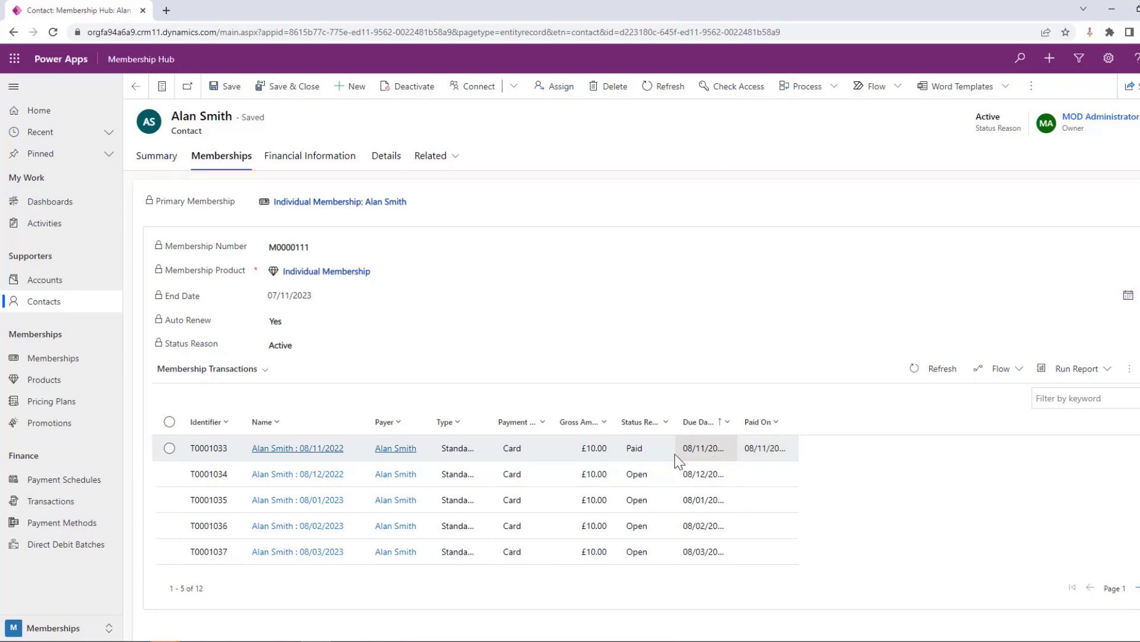
pyautogui.scroll(-1, 744, 450)
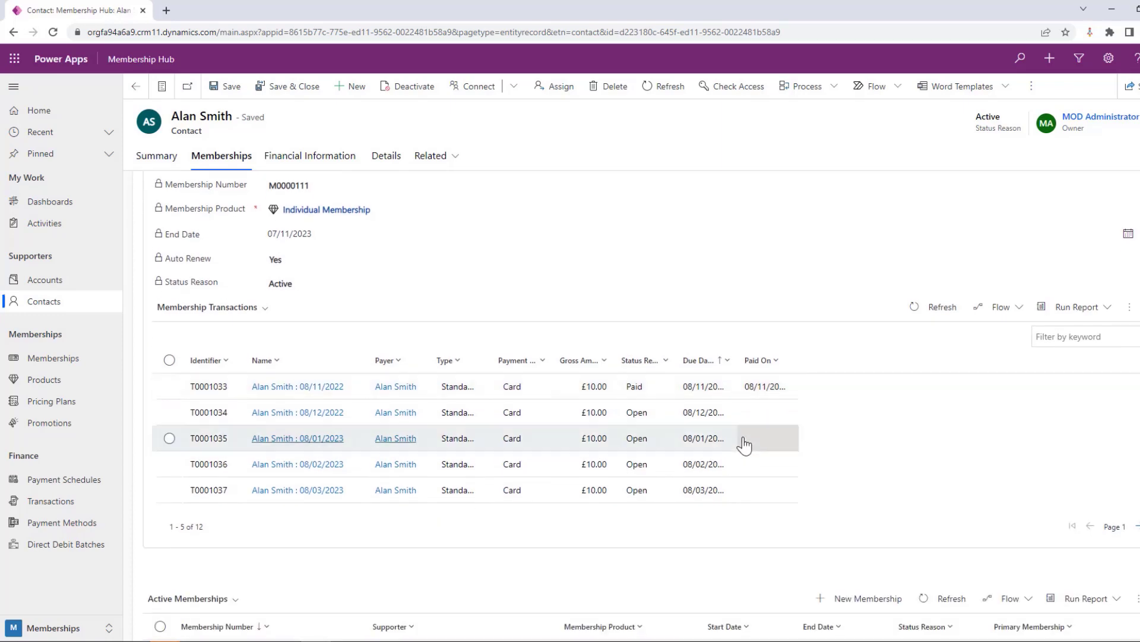
pyautogui.click(320, 157)
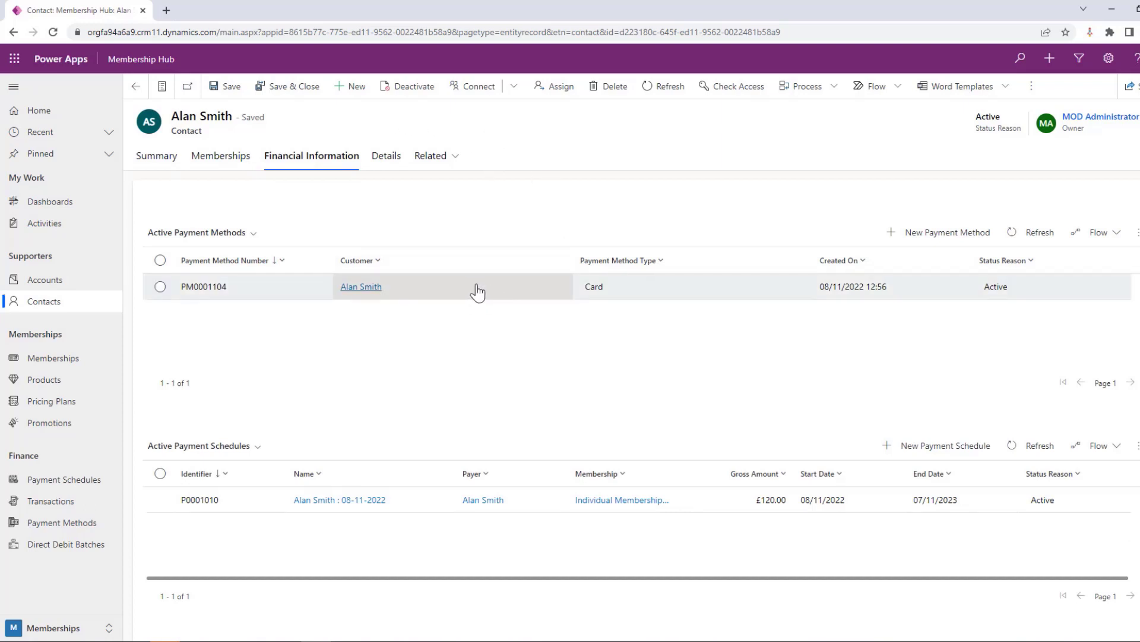
pyautogui.scroll(-1, 477, 291)
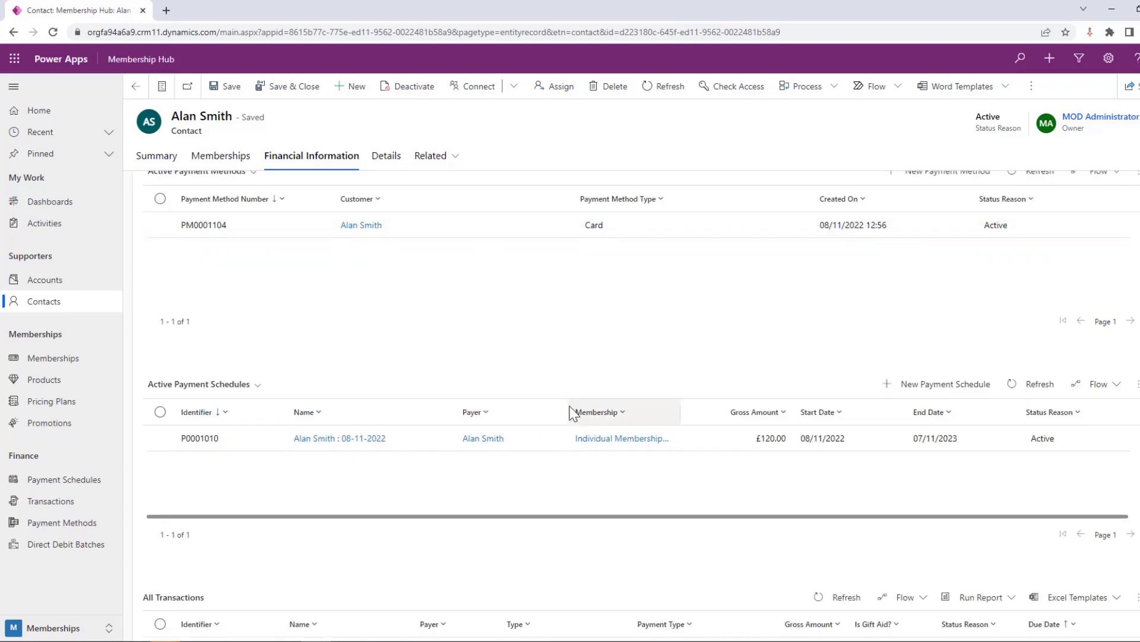
pyautogui.scroll(-3, 571, 412)
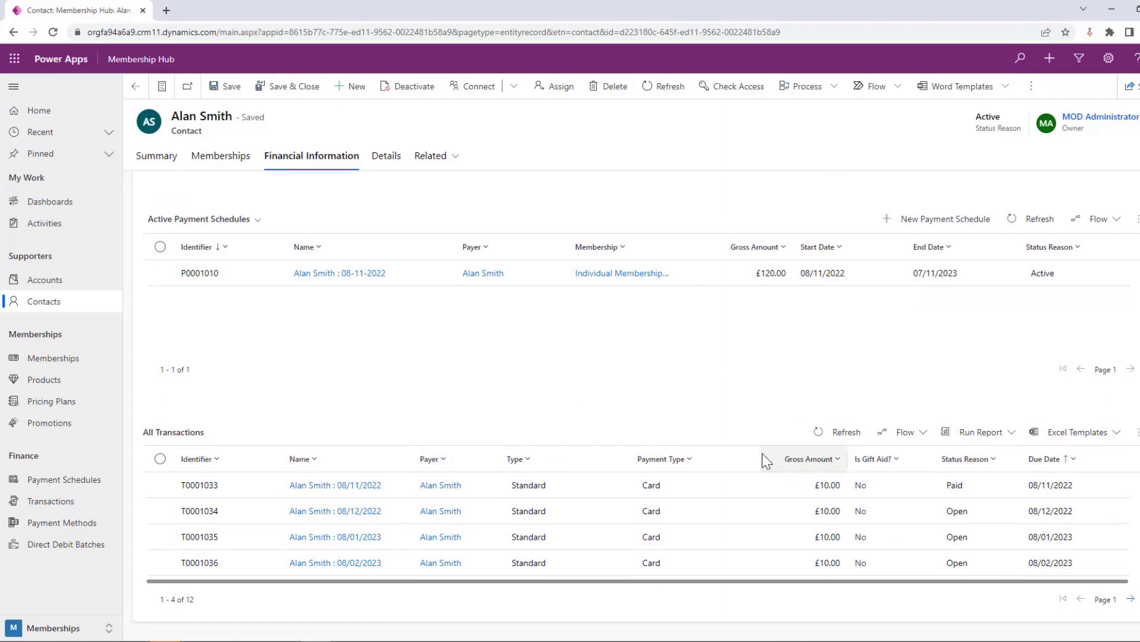
pyautogui.scroll(4, 766, 460)
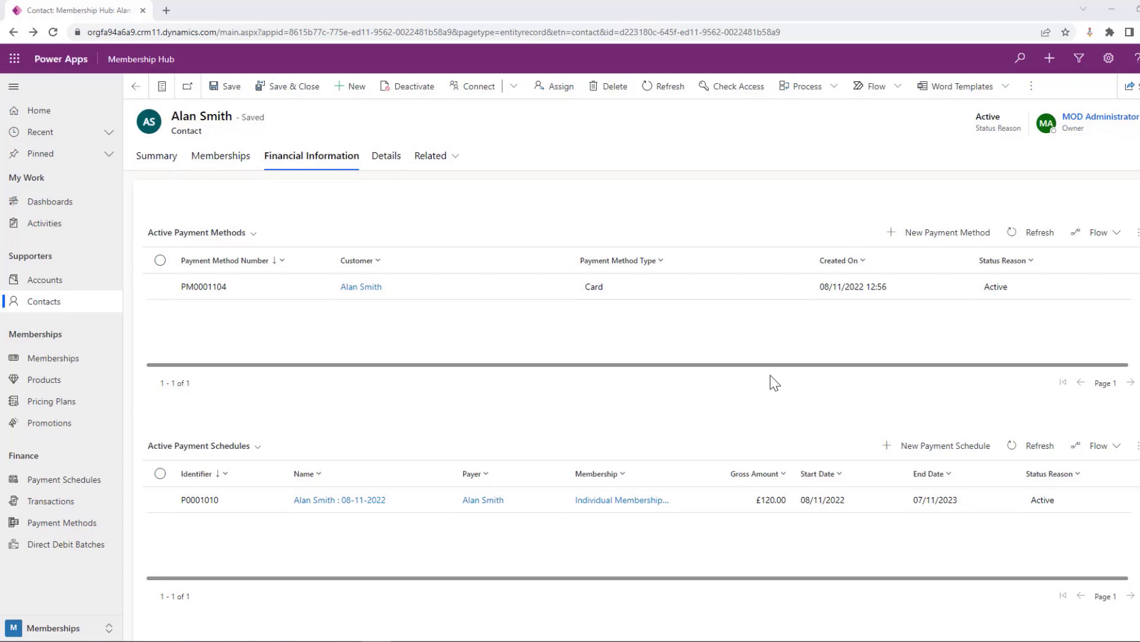
# Create and save a membership product named Full Membership with a duration of 12 months
pyautogui.click(59, 384)
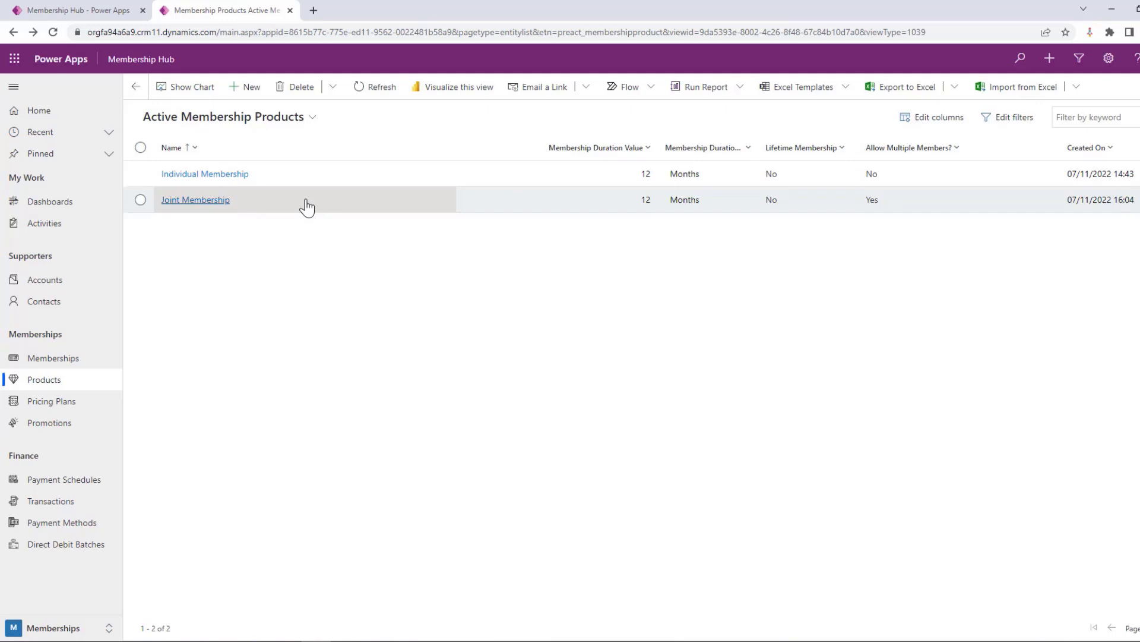
pyautogui.click(245, 89)
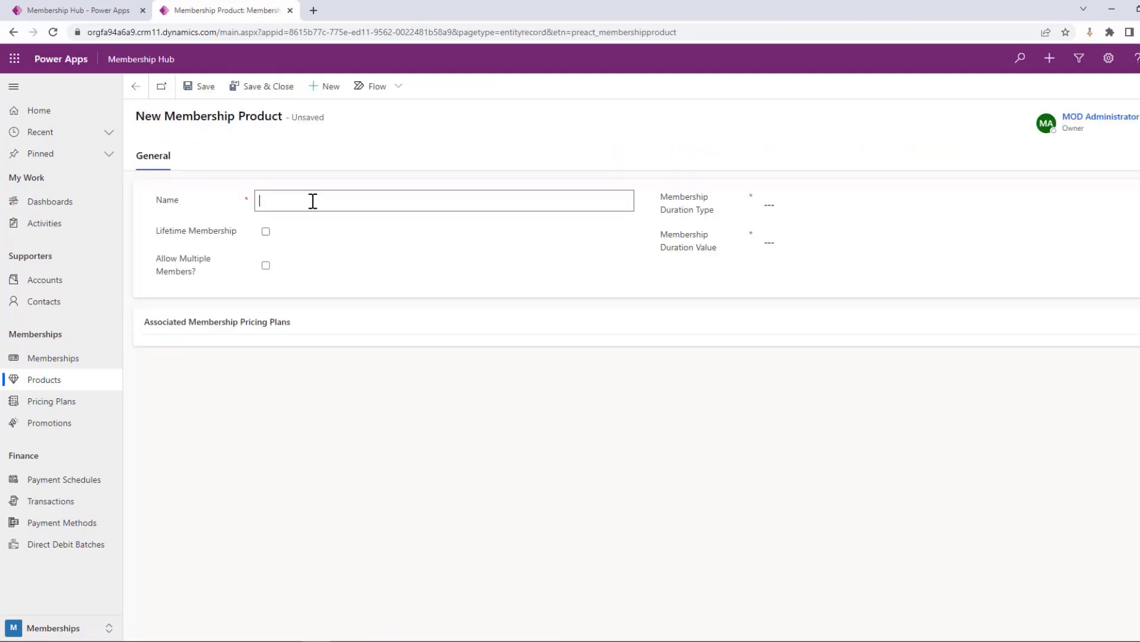
pyautogui.write('Fyl')
pyautogui.write('l Membership')
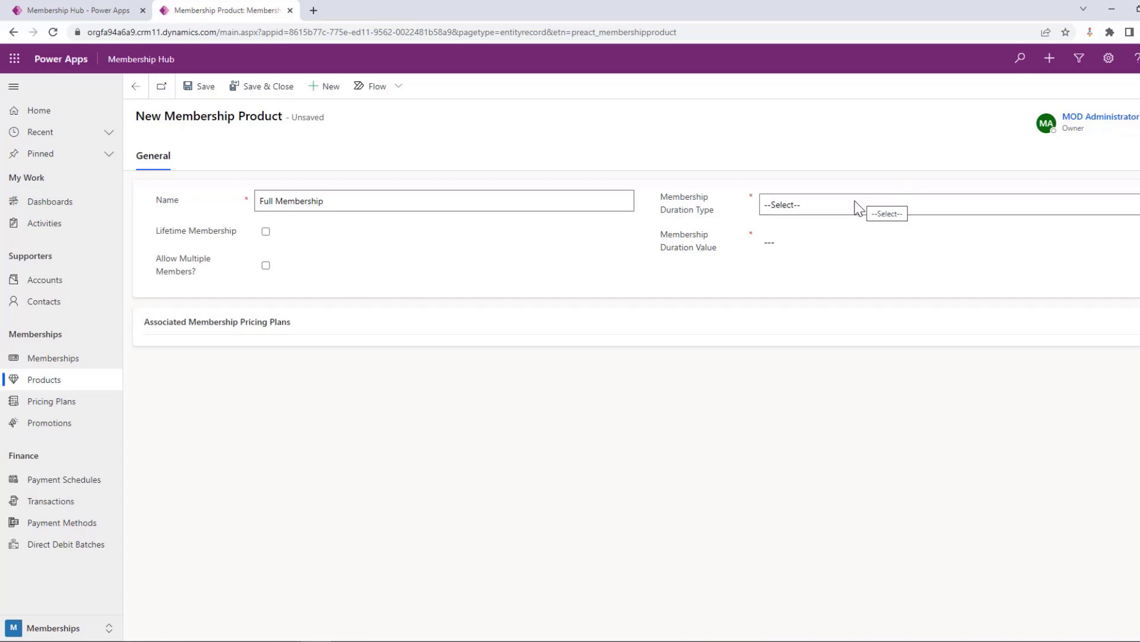
pyautogui.click(844, 206)
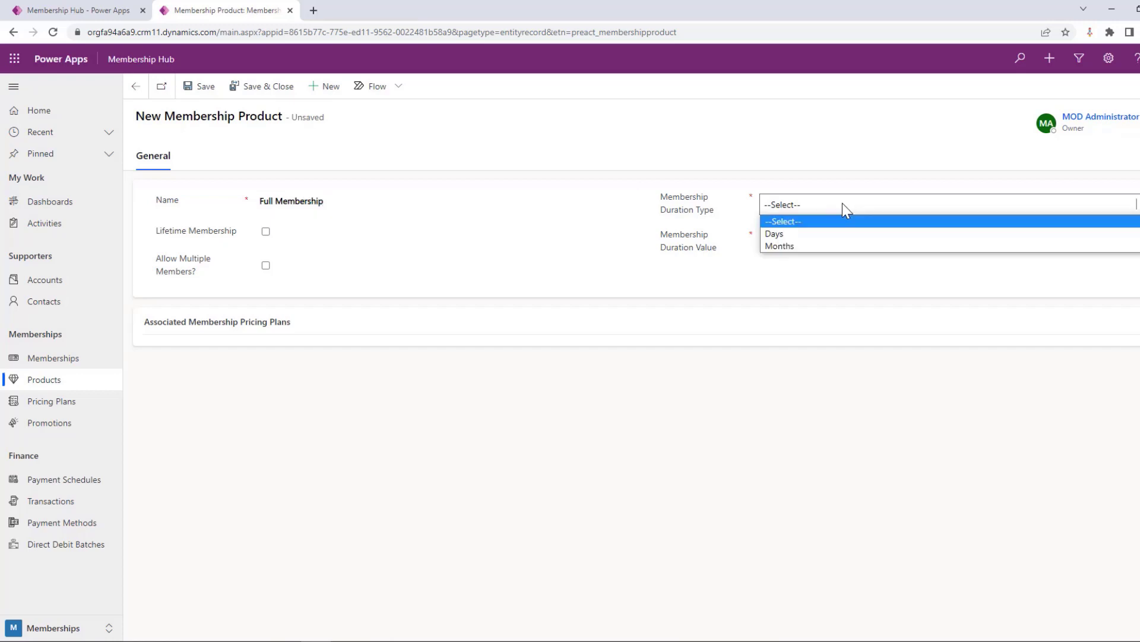
pyautogui.click(803, 247)
pyautogui.click(799, 241)
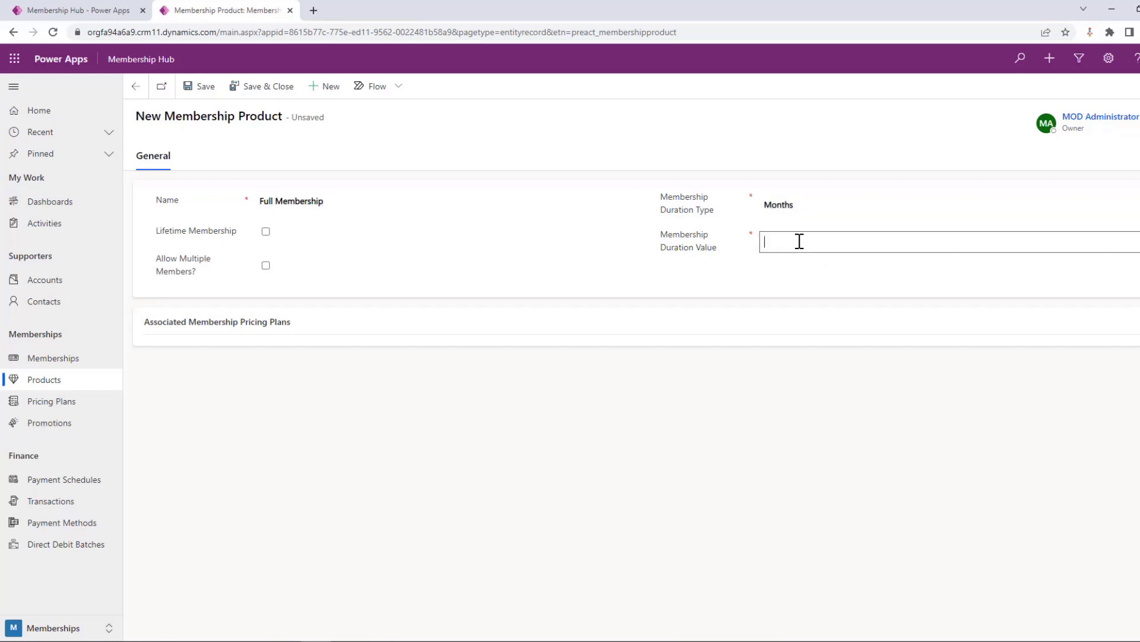
pyautogui.write('12')
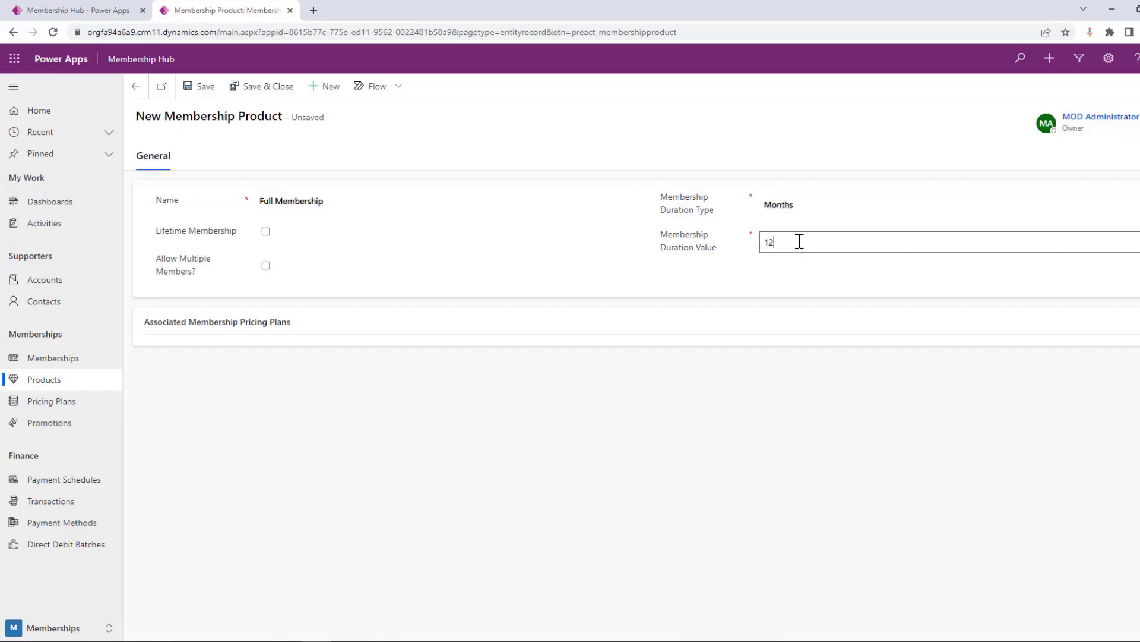
pyautogui.click(208, 94)
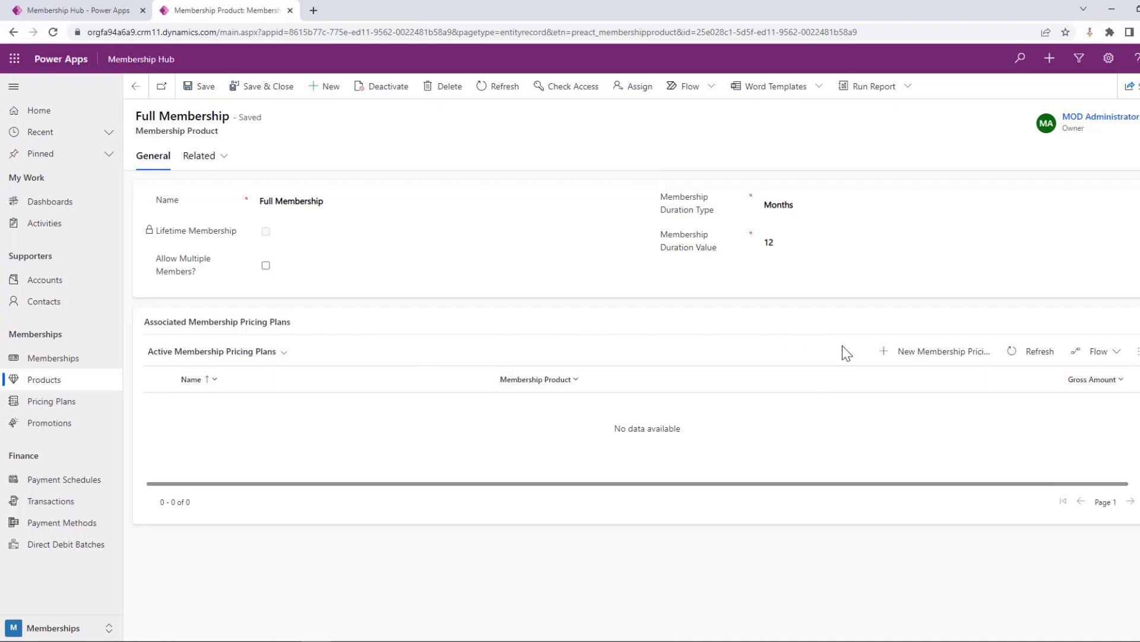
# Start a new pricing plan for the Full Membership product, named Full Membership - Monthly, with a Monthly payment frequency
pyautogui.click(922, 353)
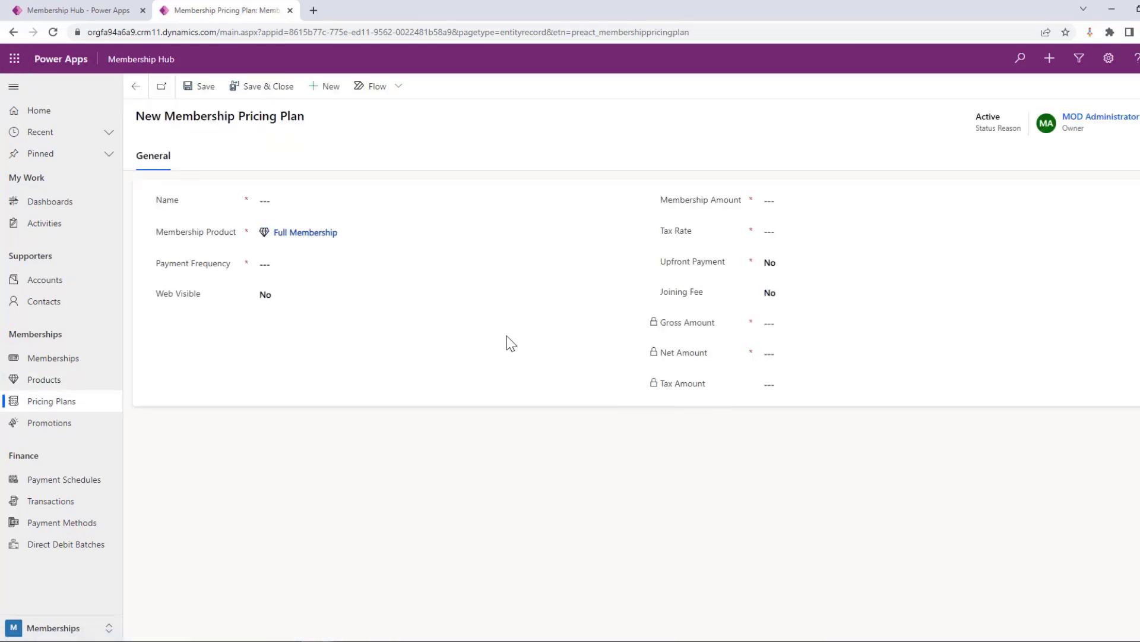
pyautogui.click(308, 203)
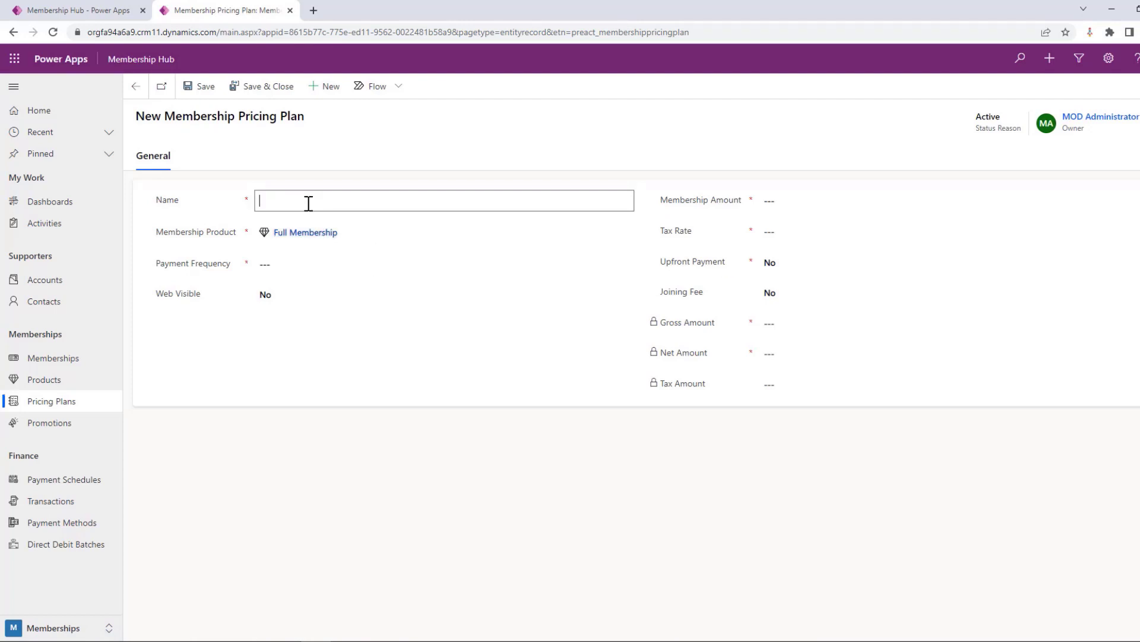
pyautogui.write('Full Membership - Monthly')
pyautogui.click(288, 267)
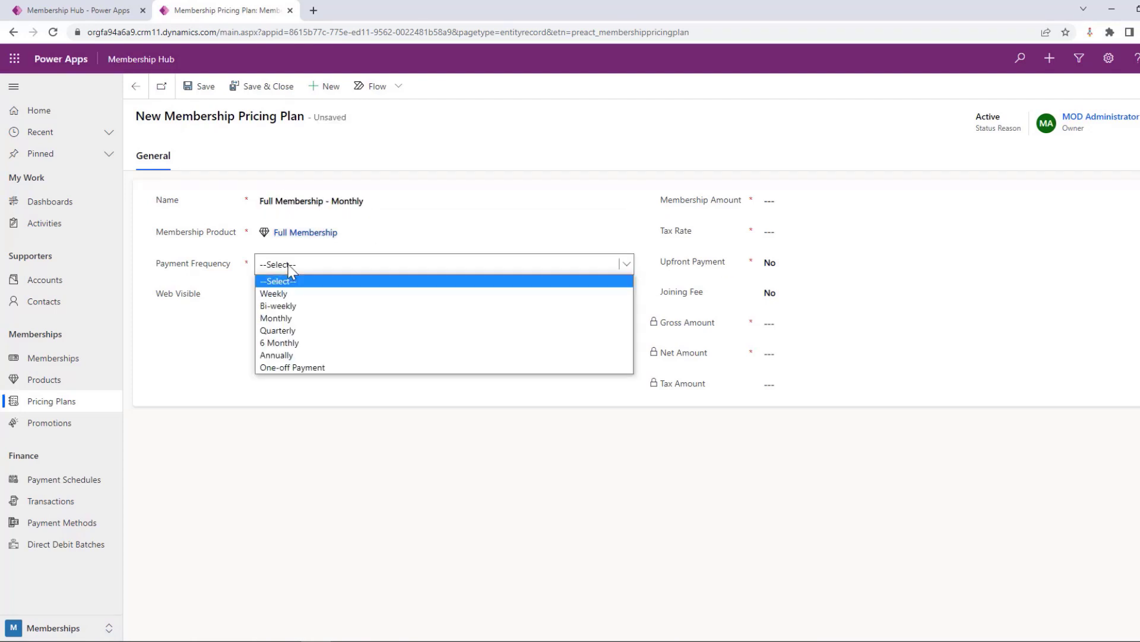
pyautogui.click(325, 321)
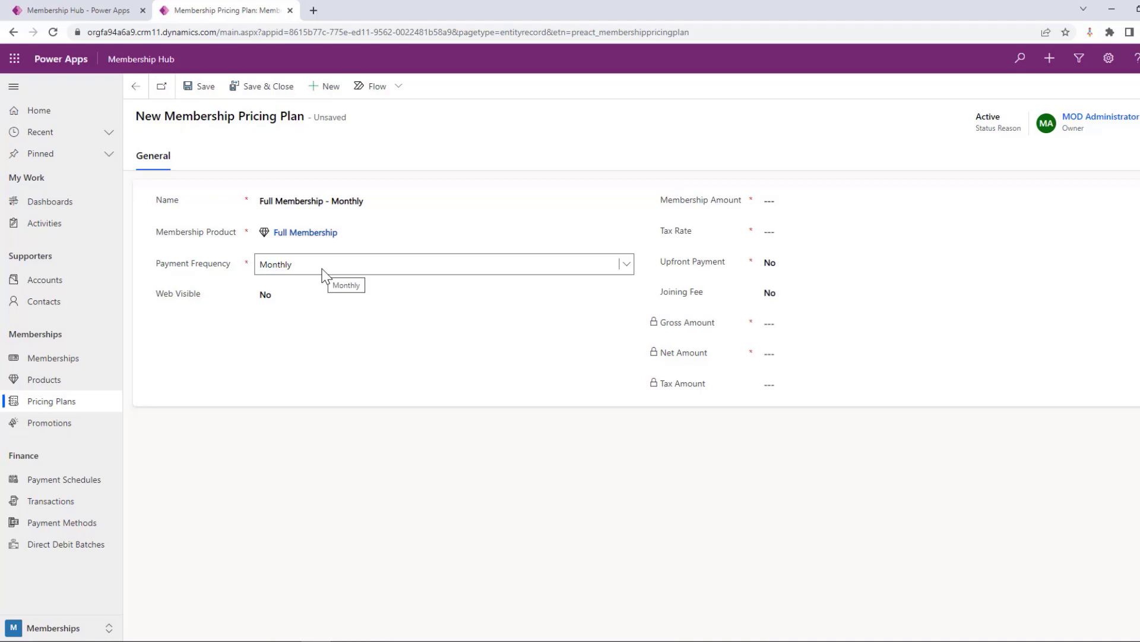
# Set the pricing plan's membership amount to £120.00 and its tax rate to 0%
pyautogui.click(789, 202)
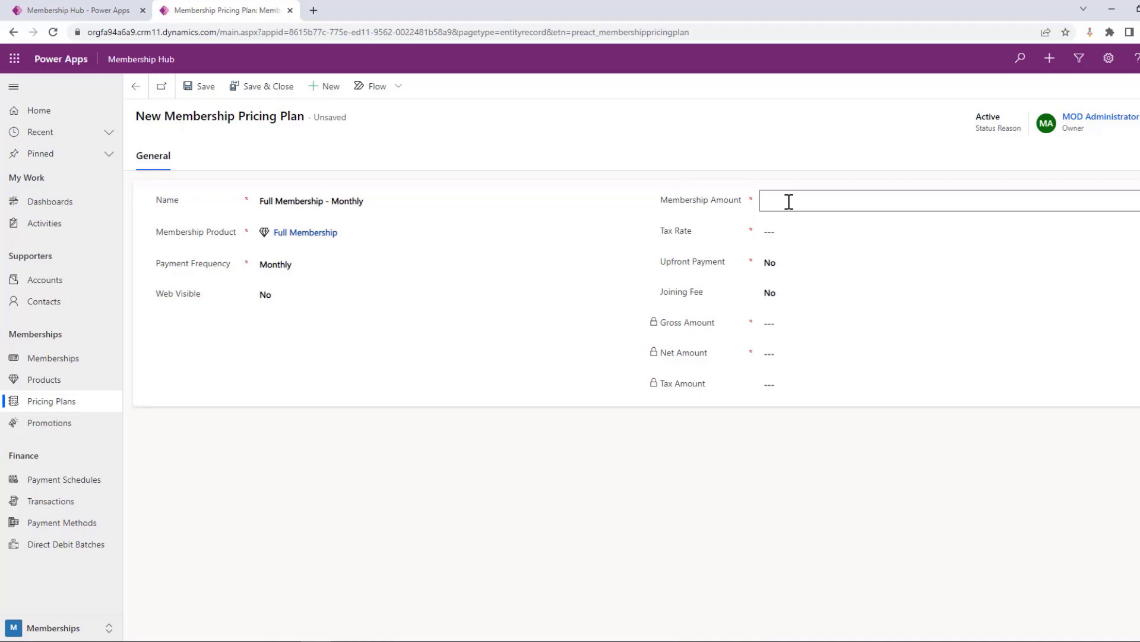
pyautogui.write('120')
pyautogui.click(809, 229)
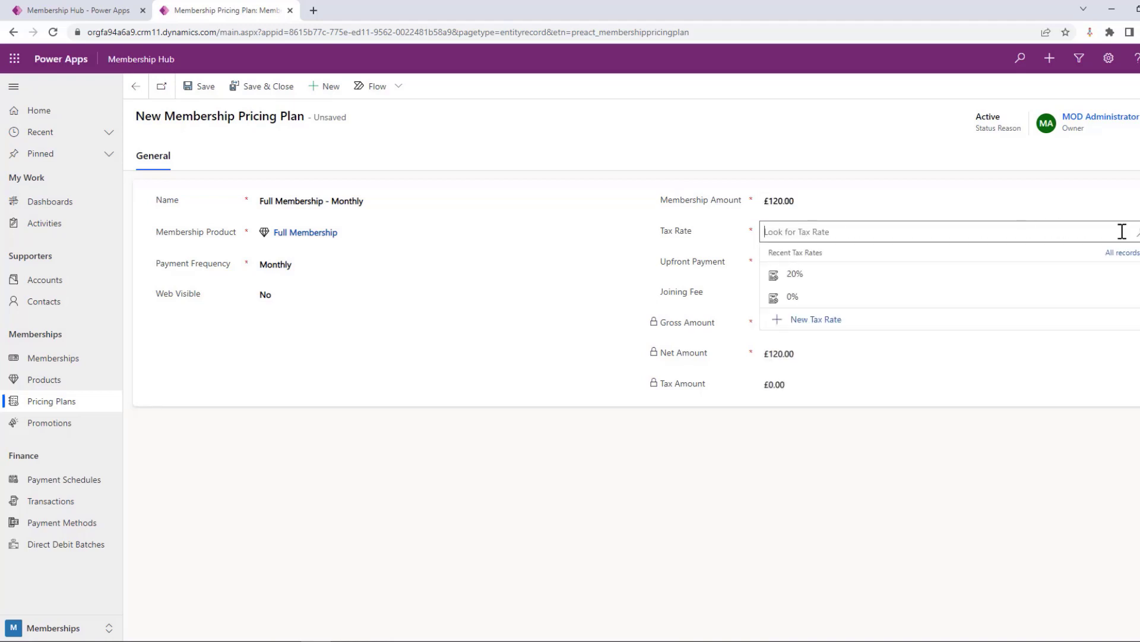
pyautogui.click(809, 286)
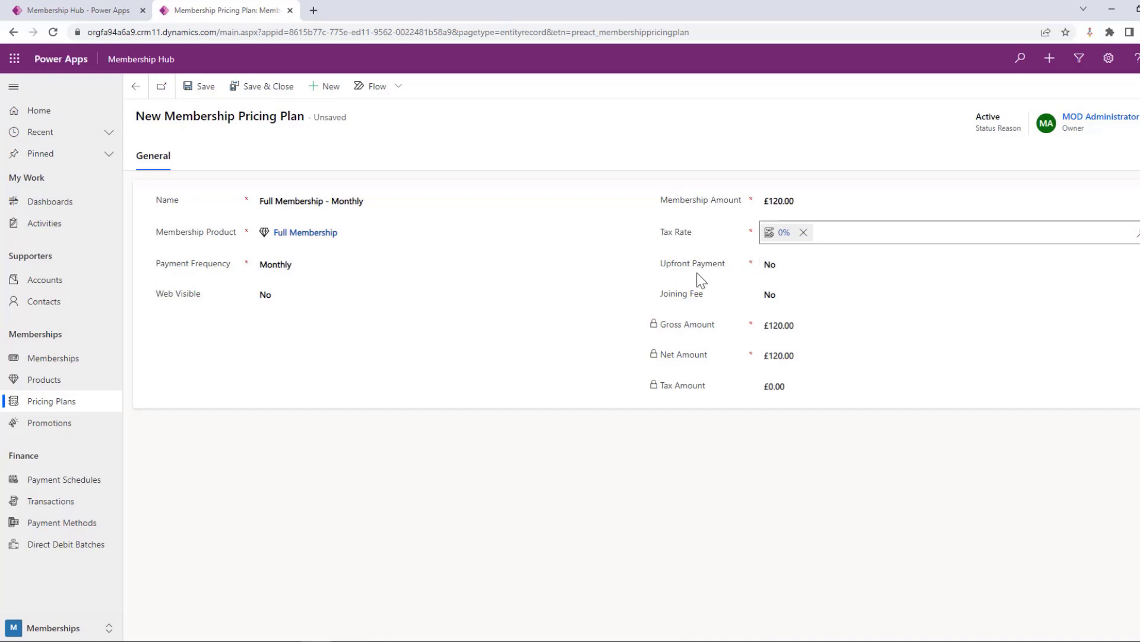
# Try the pricing plan's Upfront Payment option as Yes, and set it back to No
pyautogui.click(803, 270)
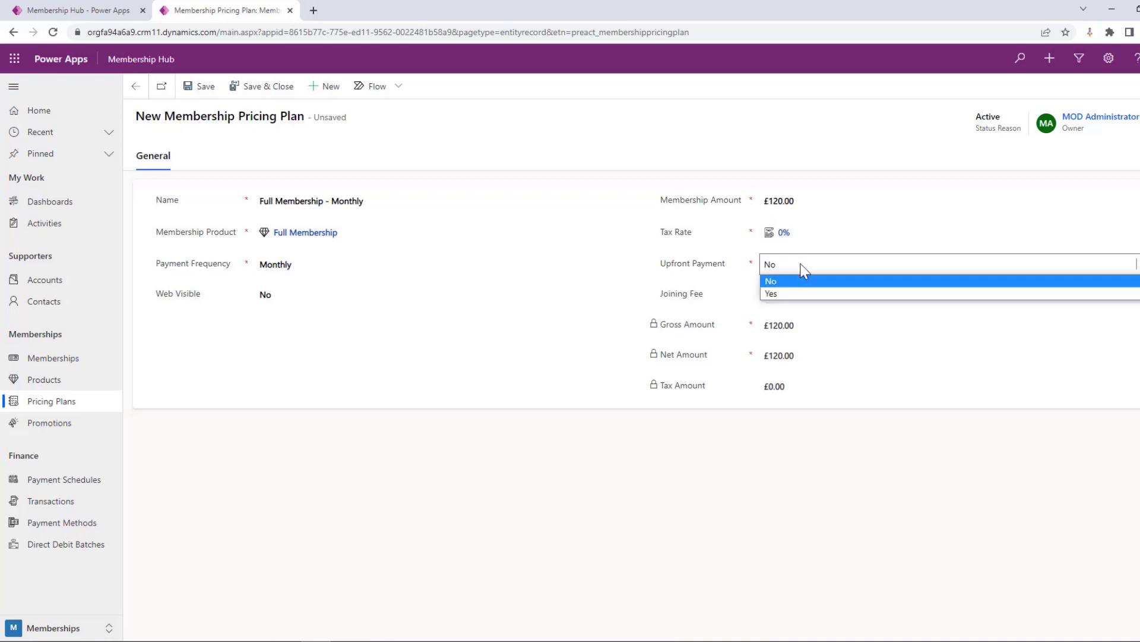
pyautogui.click(792, 293)
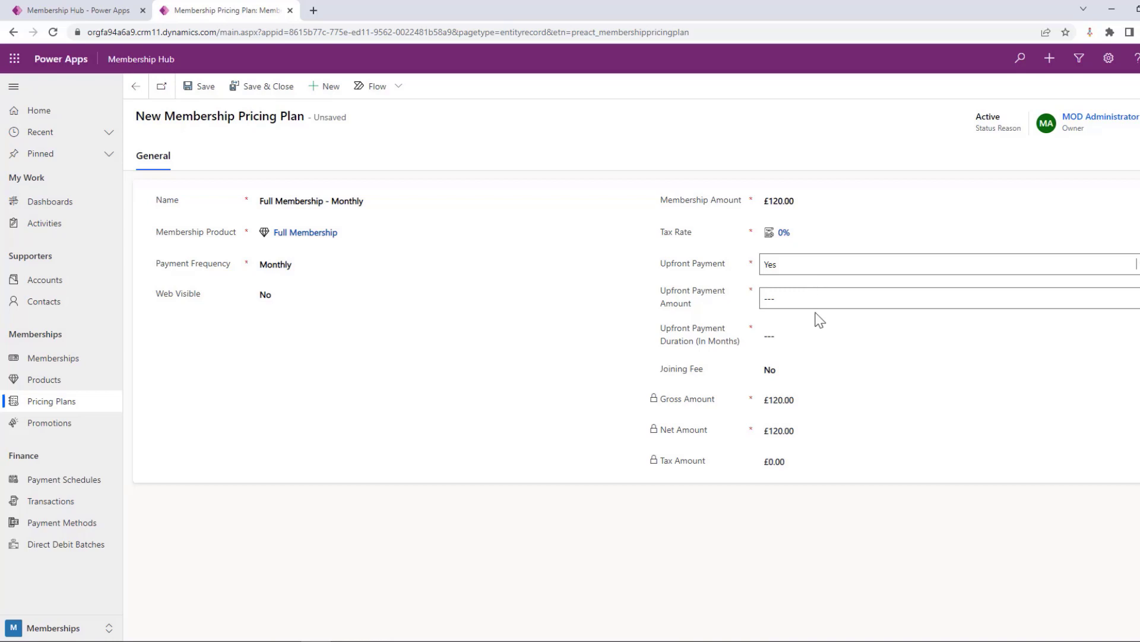
pyautogui.click(790, 265)
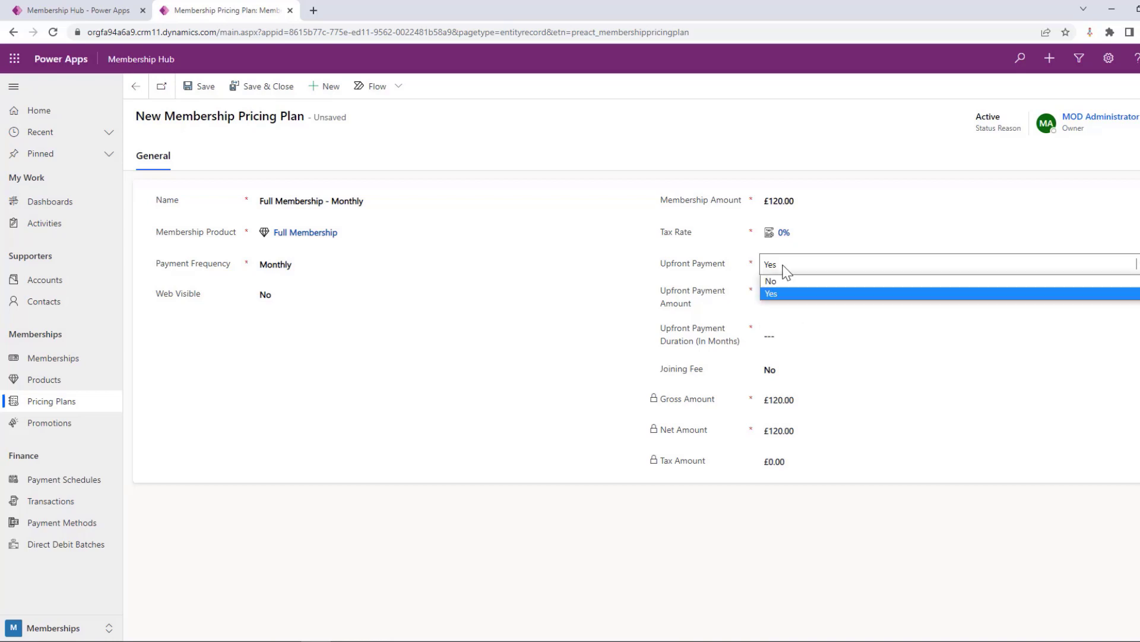
pyautogui.click(826, 291)
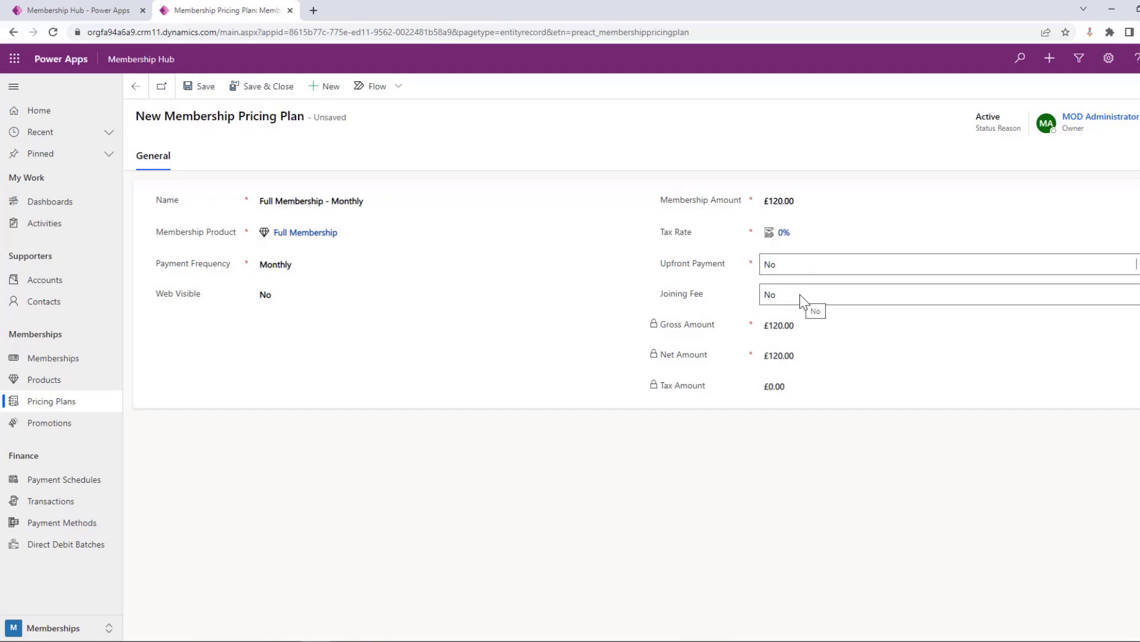
# Try the pricing plan's Joining Fee option as Yes, and set it back to No
pyautogui.click(801, 302)
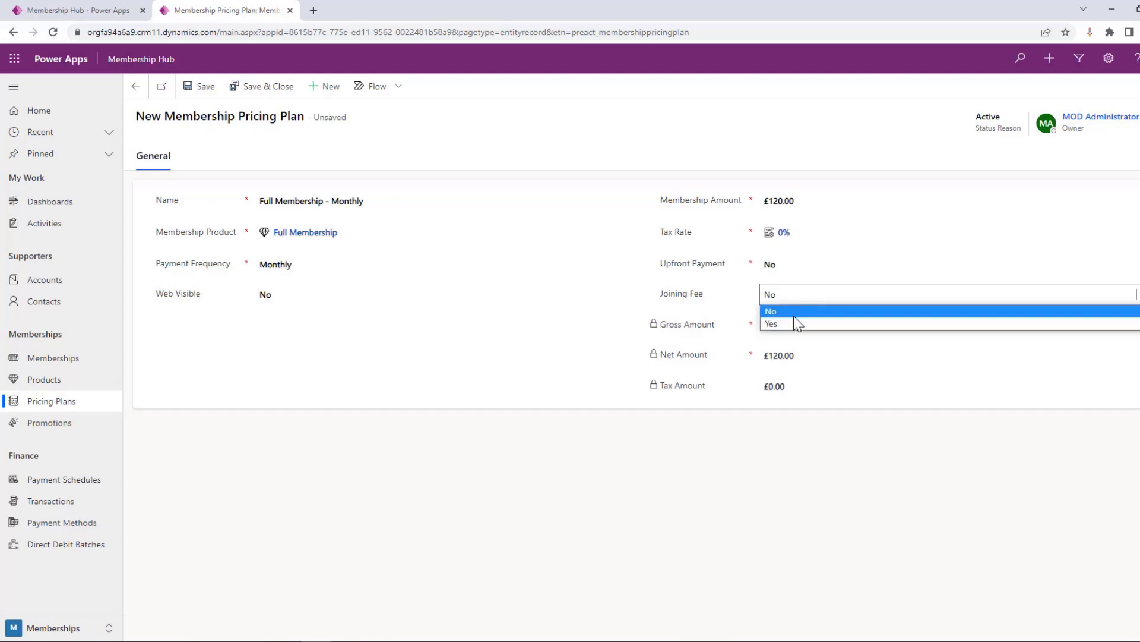
pyautogui.click(791, 323)
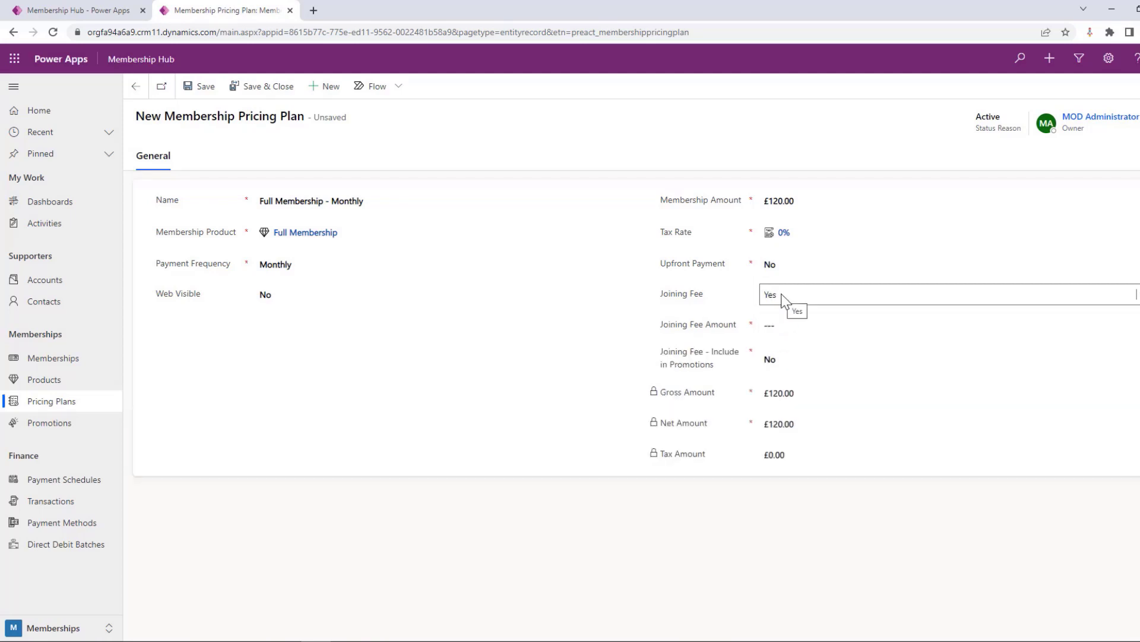
pyautogui.click(781, 293)
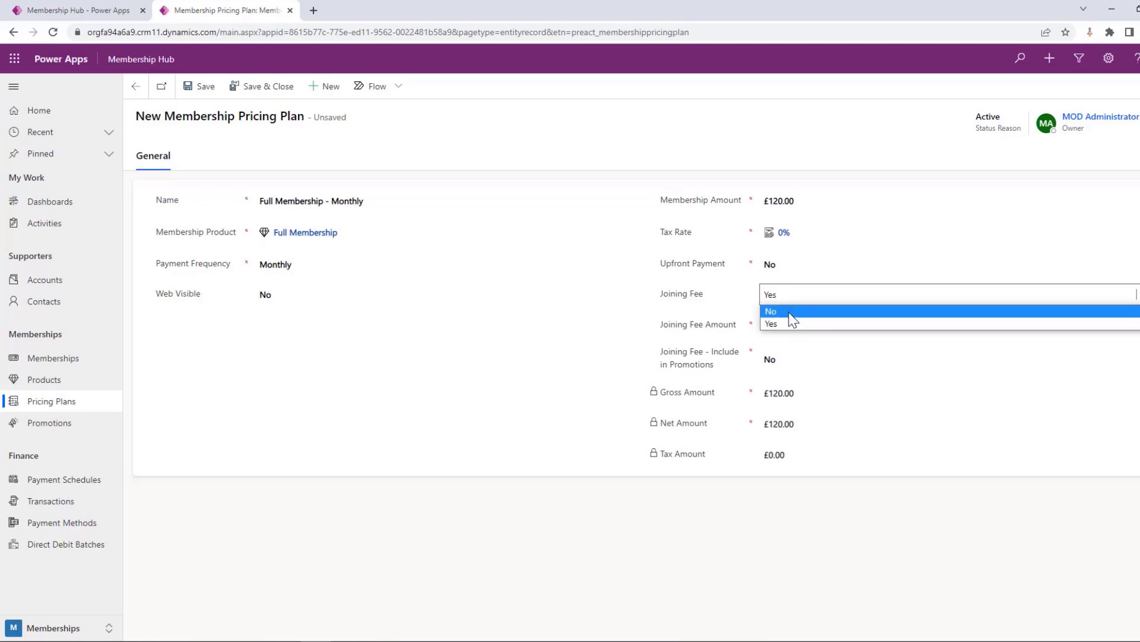
pyautogui.click(790, 313)
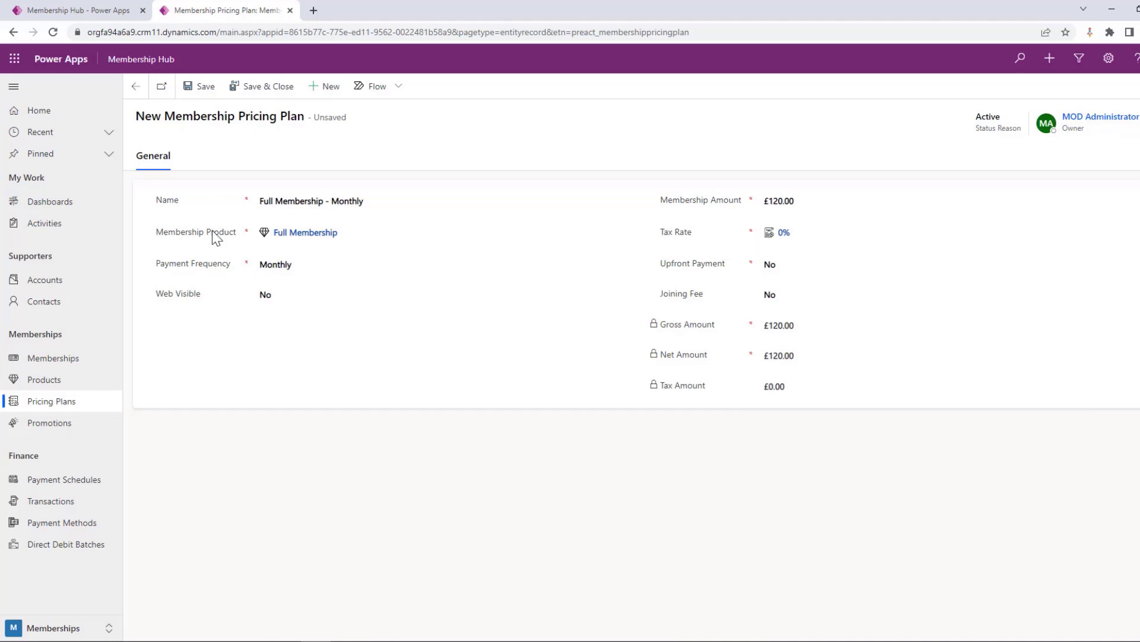
# Save and close the Full Membership - Monthly pricing plan
pyautogui.click(209, 94)
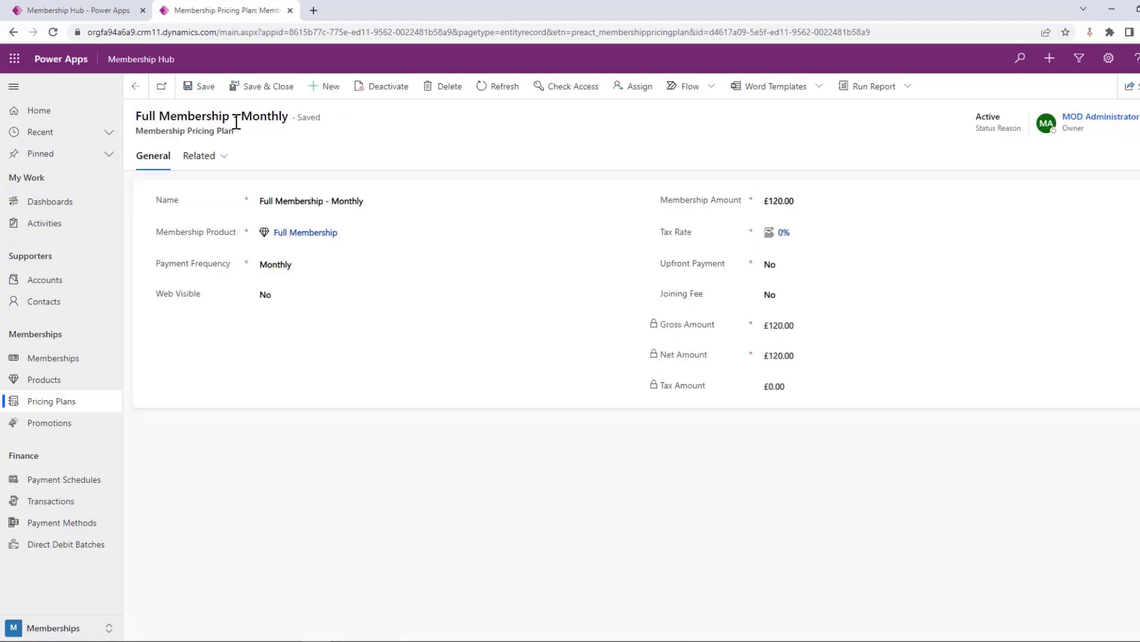
pyautogui.click(261, 88)
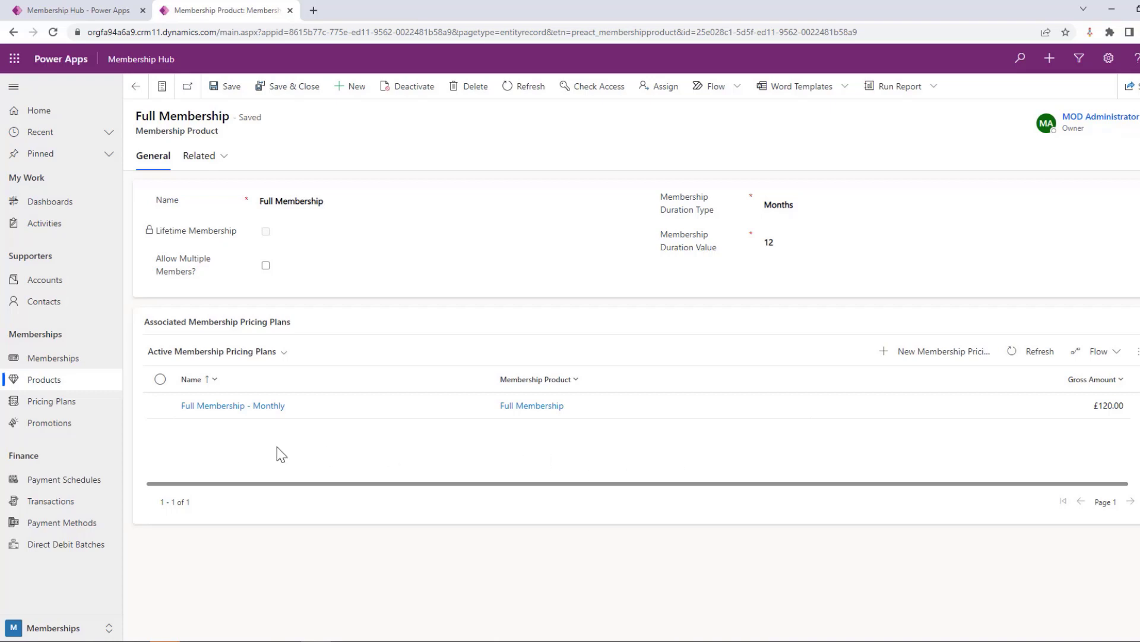
# Open the 10% off 1st Month promotion to examine its discount settings and applicable membership products
pyautogui.click(50, 429)
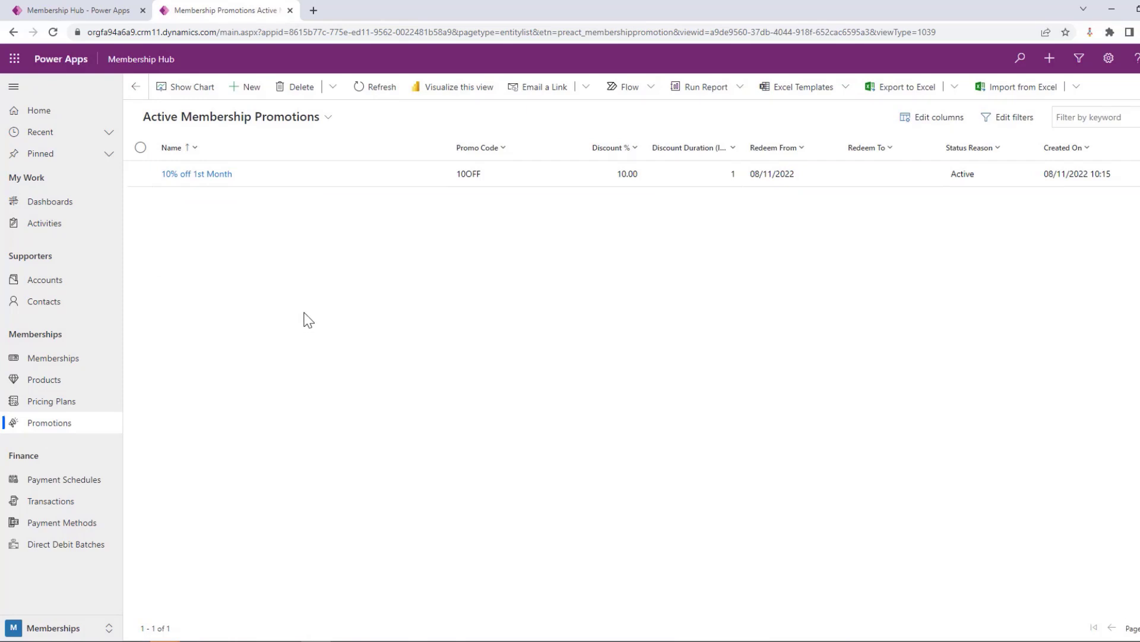
pyautogui.click(302, 184)
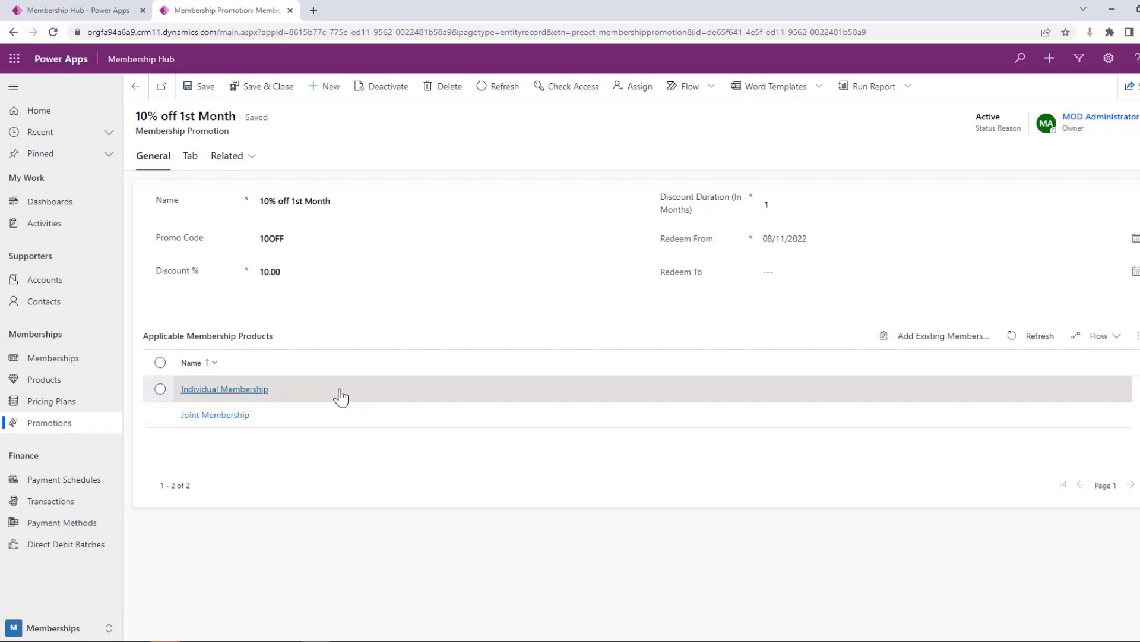
# Start a new membership promotion named 50 off 6 months, with promo code 50OFF and a 50% discount
pyautogui.click(319, 92)
pyautogui.click(302, 200)
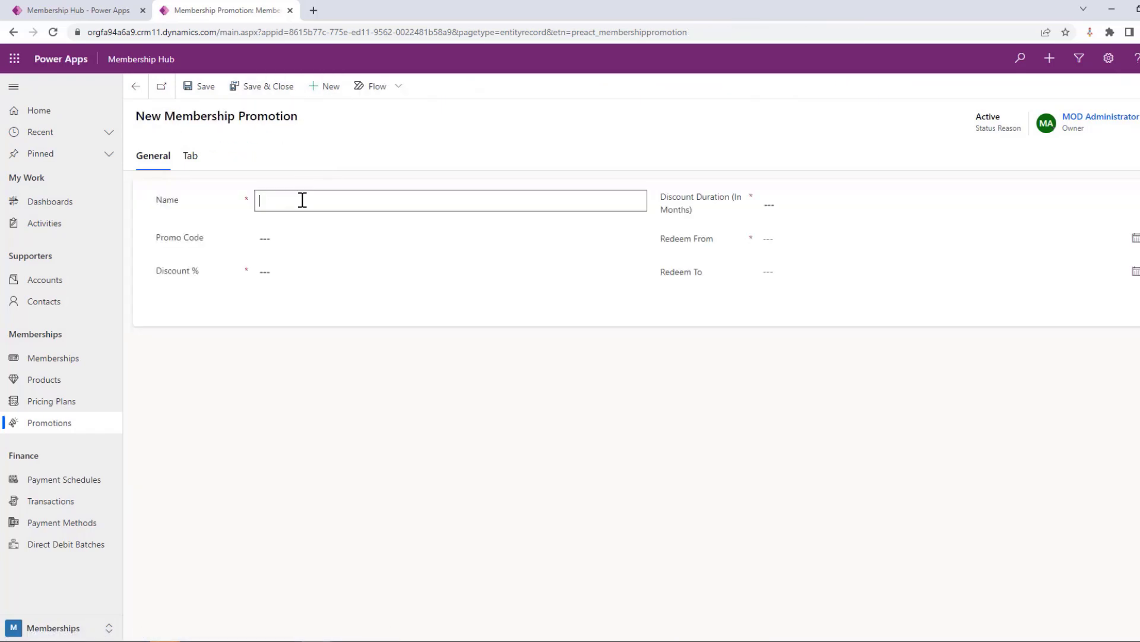
pyautogui.write('50 off 6 months')
pyautogui.click(308, 236)
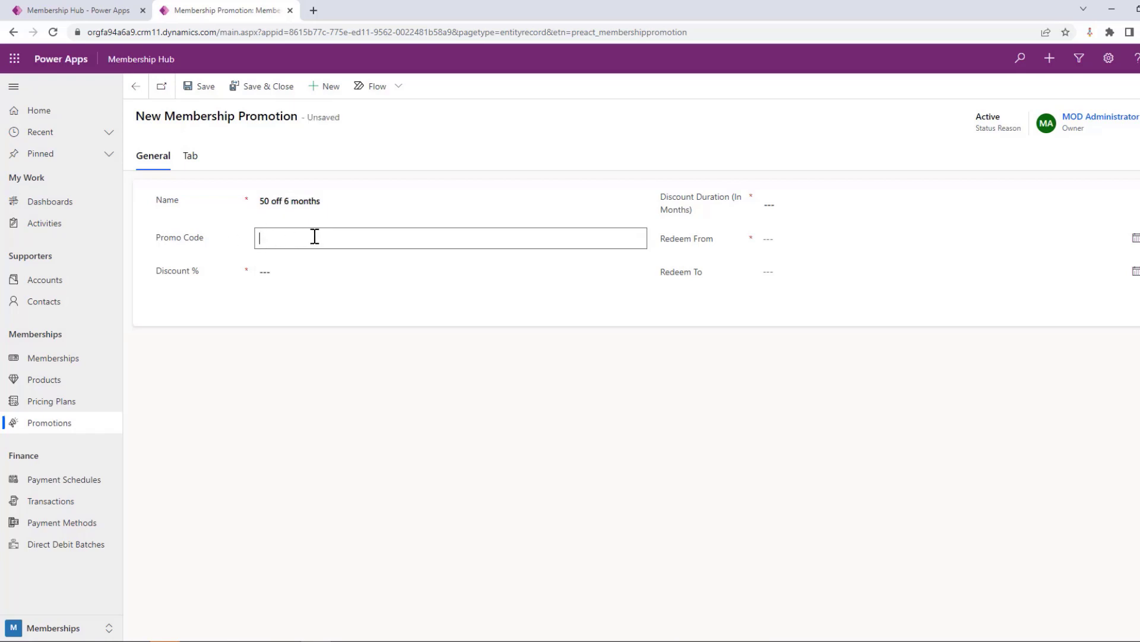
pyautogui.write('50OFF')
pyautogui.click(275, 265)
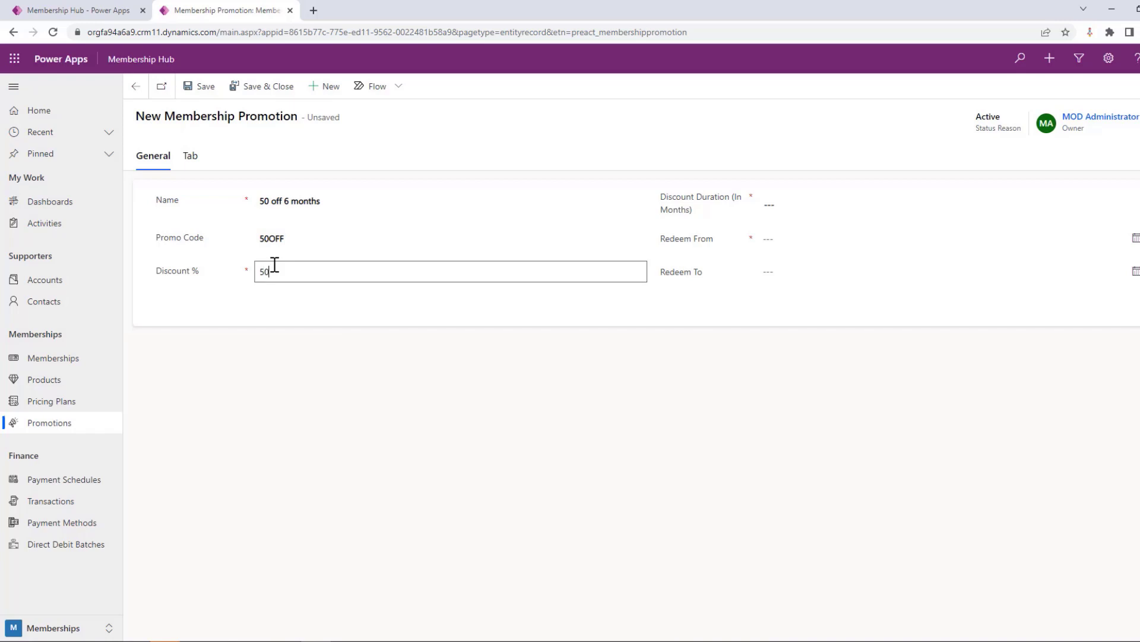
# Set the promotion's discount duration to 6 months and its Redeem From date to 08/11/2022, and save it
pyautogui.click(782, 205)
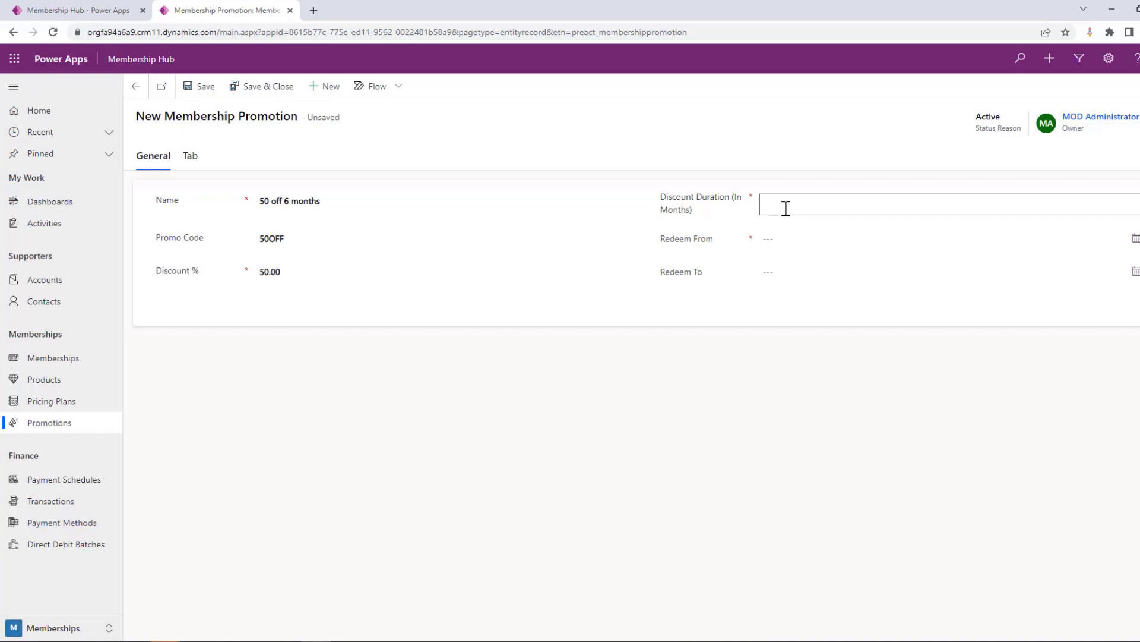
pyautogui.click(796, 236)
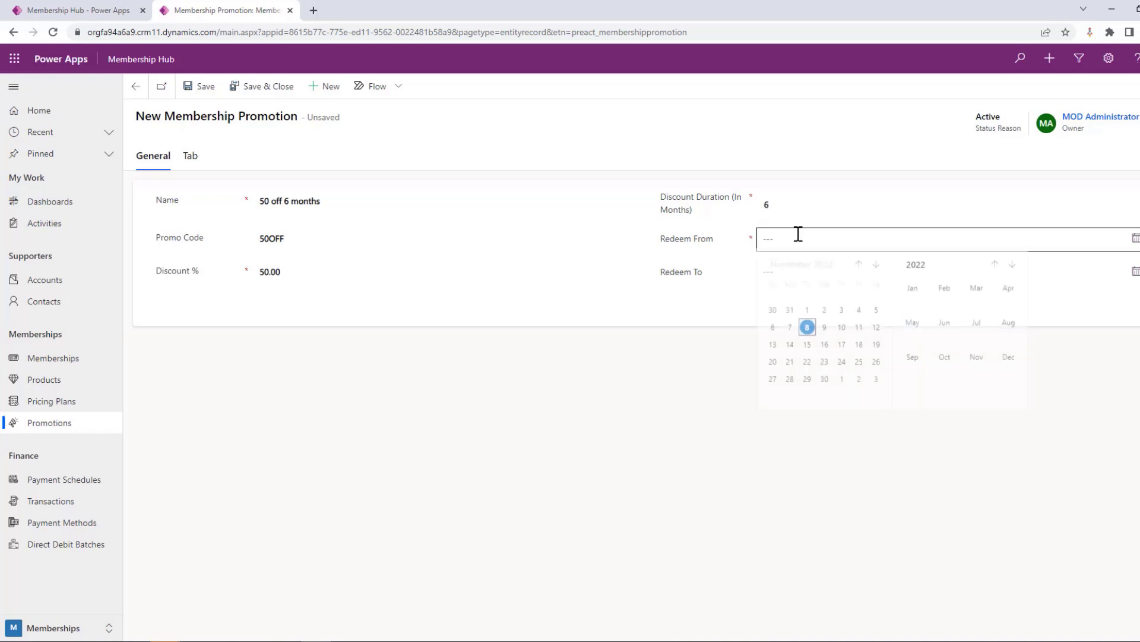
pyautogui.click(806, 335)
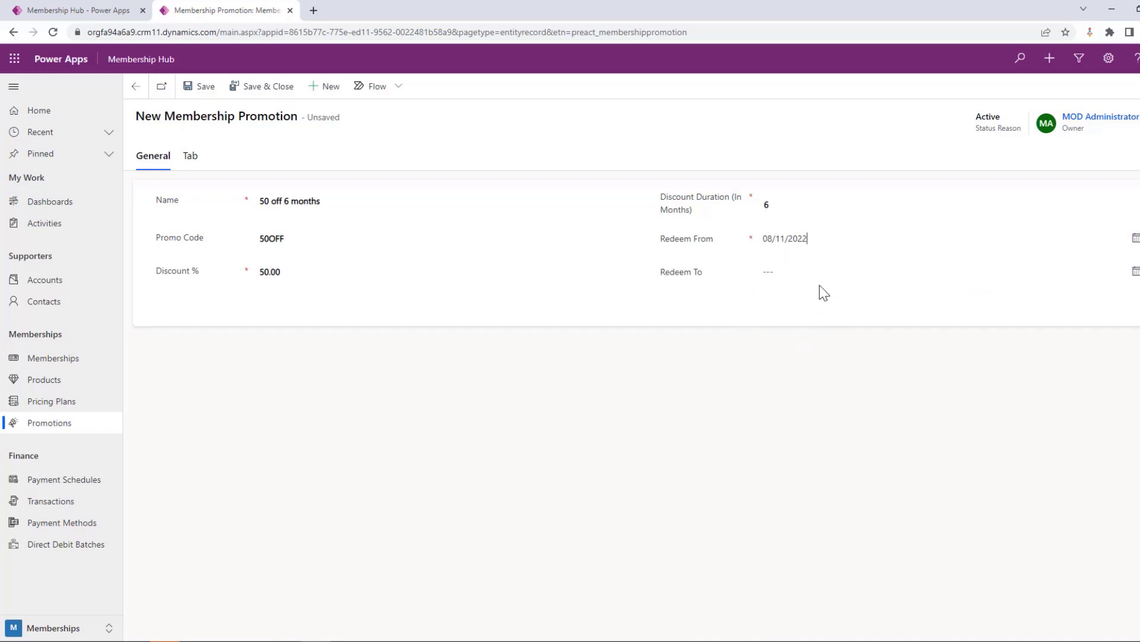
pyautogui.click(200, 86)
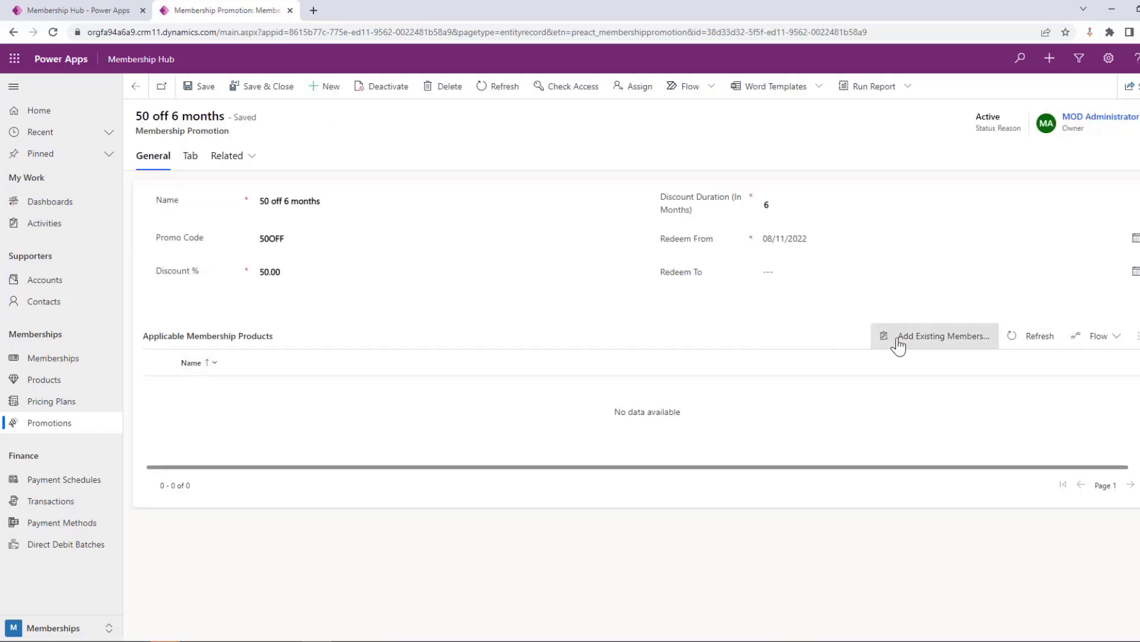
# Add Full Membership, Individual Membership and Joint Membership as the promotion's applicable membership products
pyautogui.click(932, 337)
pyautogui.click(1013, 158)
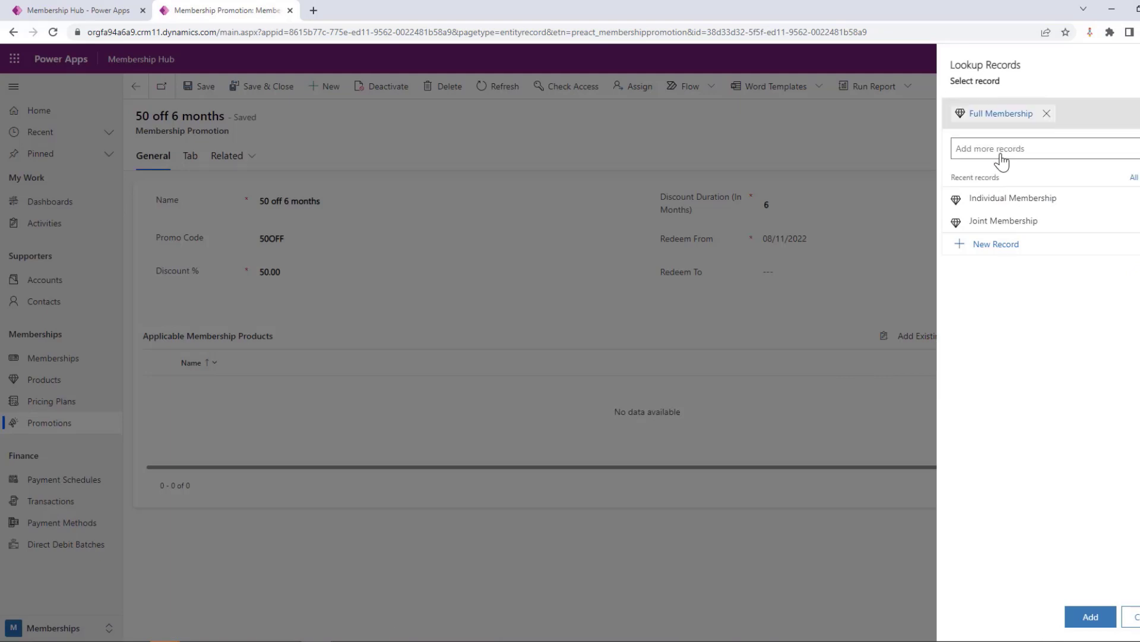
pyautogui.click(1034, 204)
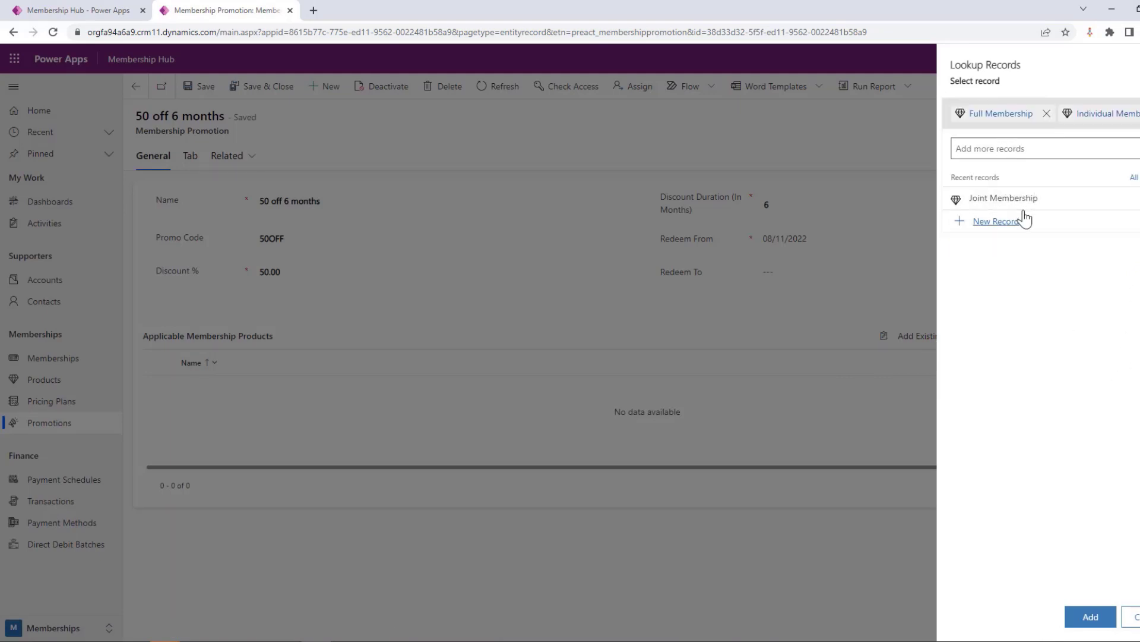
pyautogui.click(1092, 618)
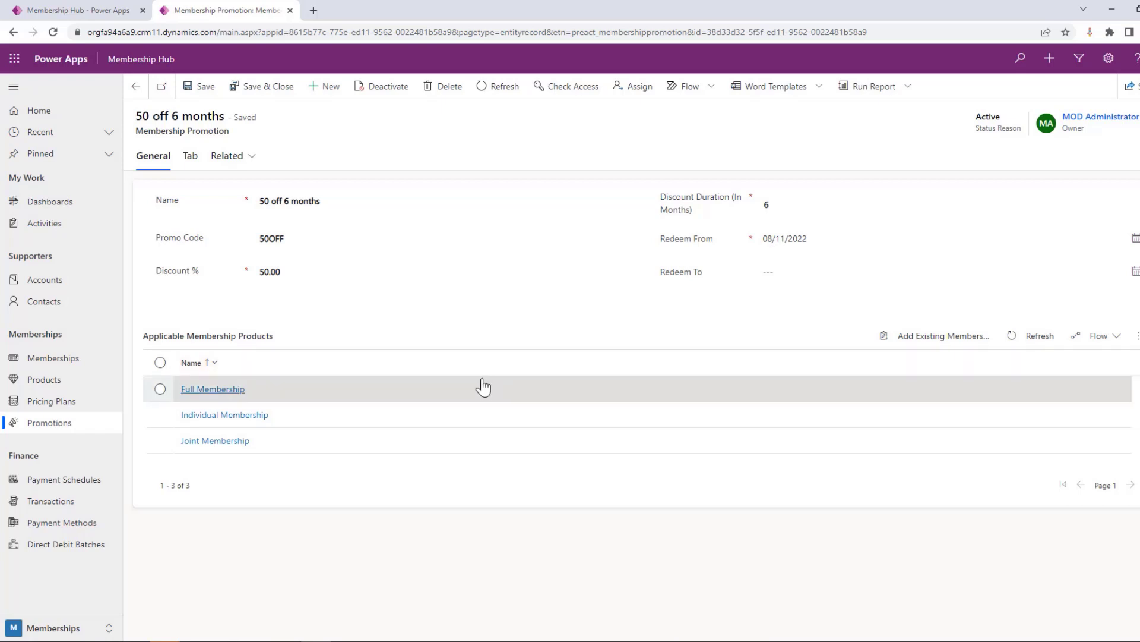
# Open the list of active memberships and look through the views available for it
pyautogui.click(77, 364)
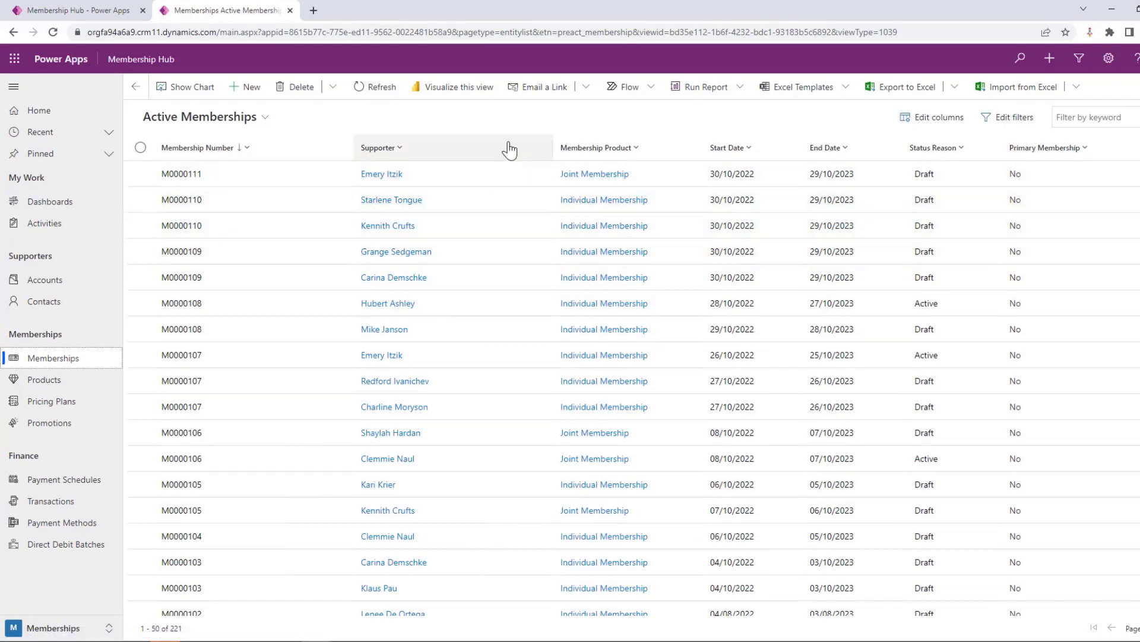
pyautogui.click(266, 117)
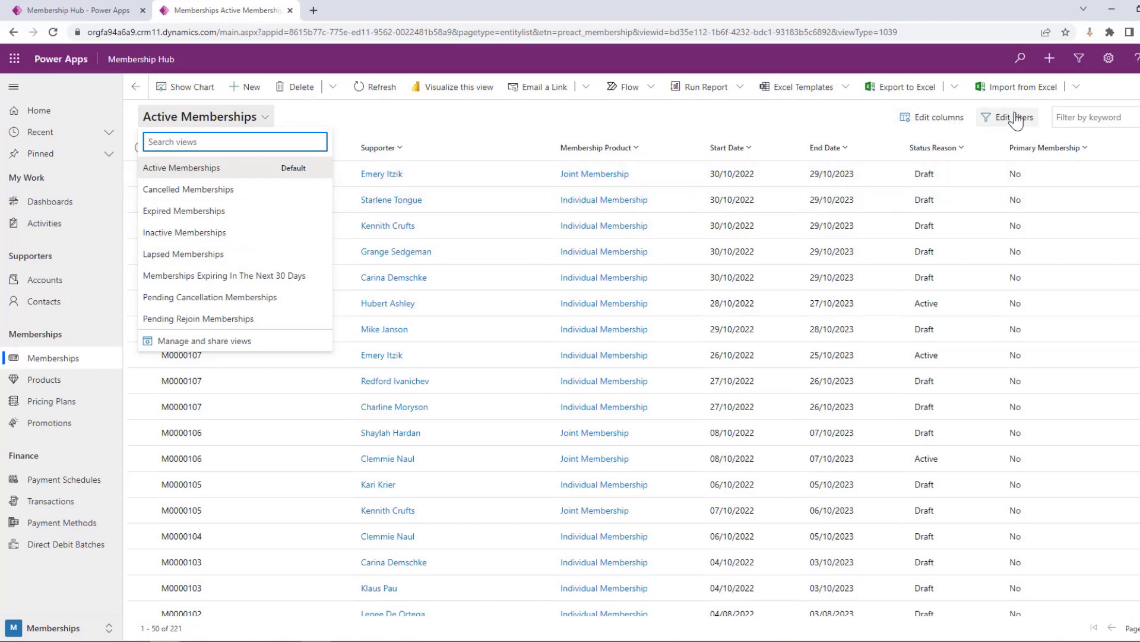
pyautogui.click(634, 125)
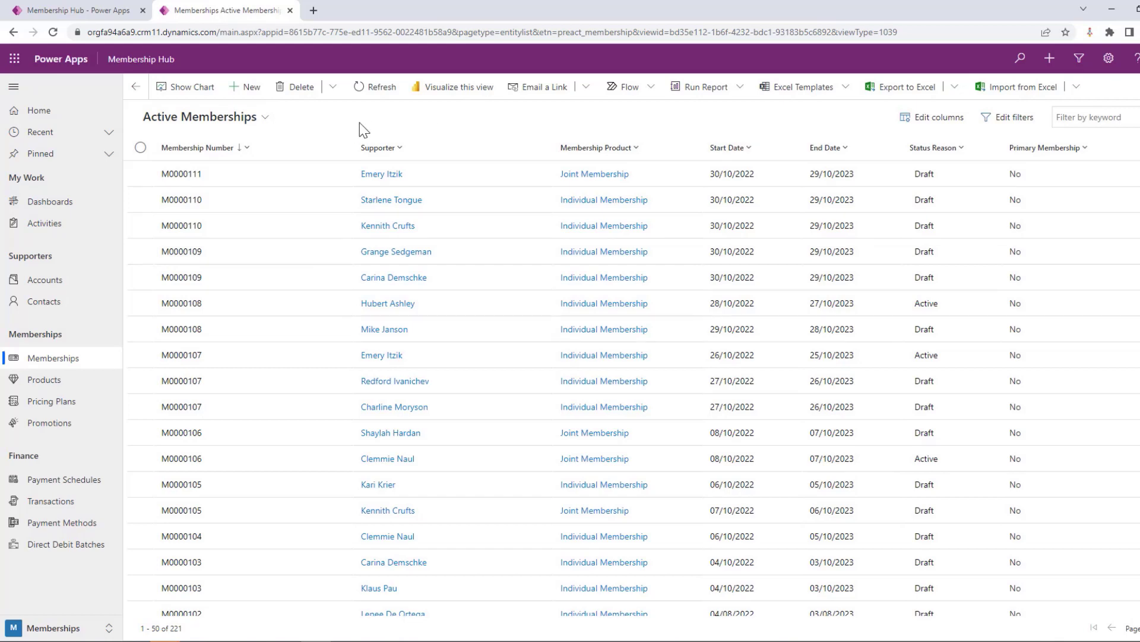
# Start a new membership record and choose the member's contact as its supporter
pyautogui.click(249, 95)
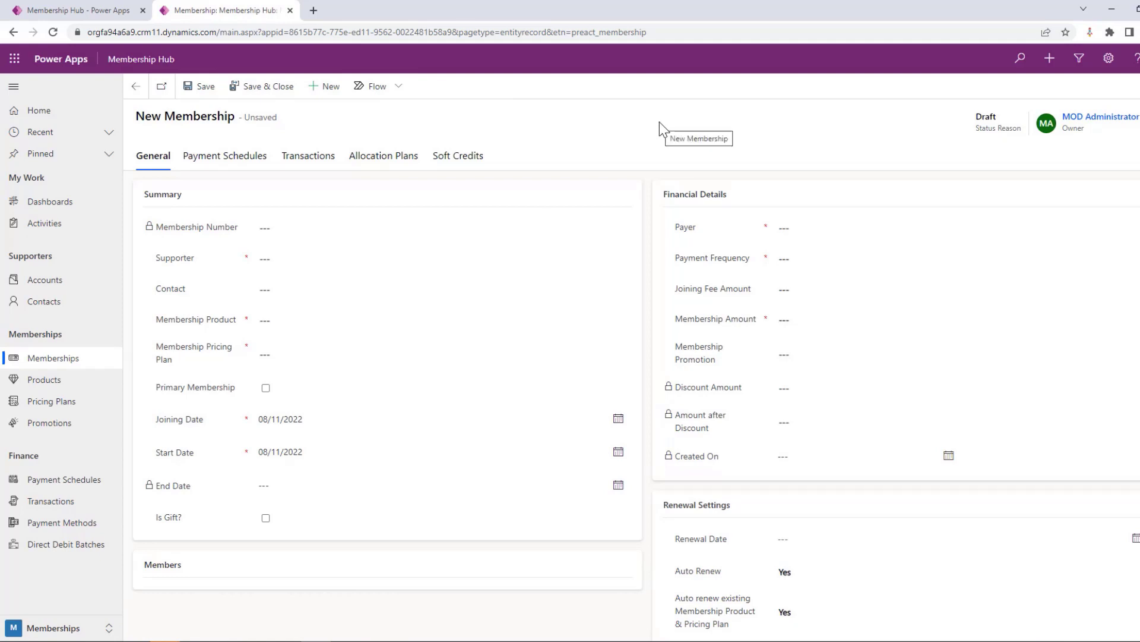
pyautogui.click(382, 259)
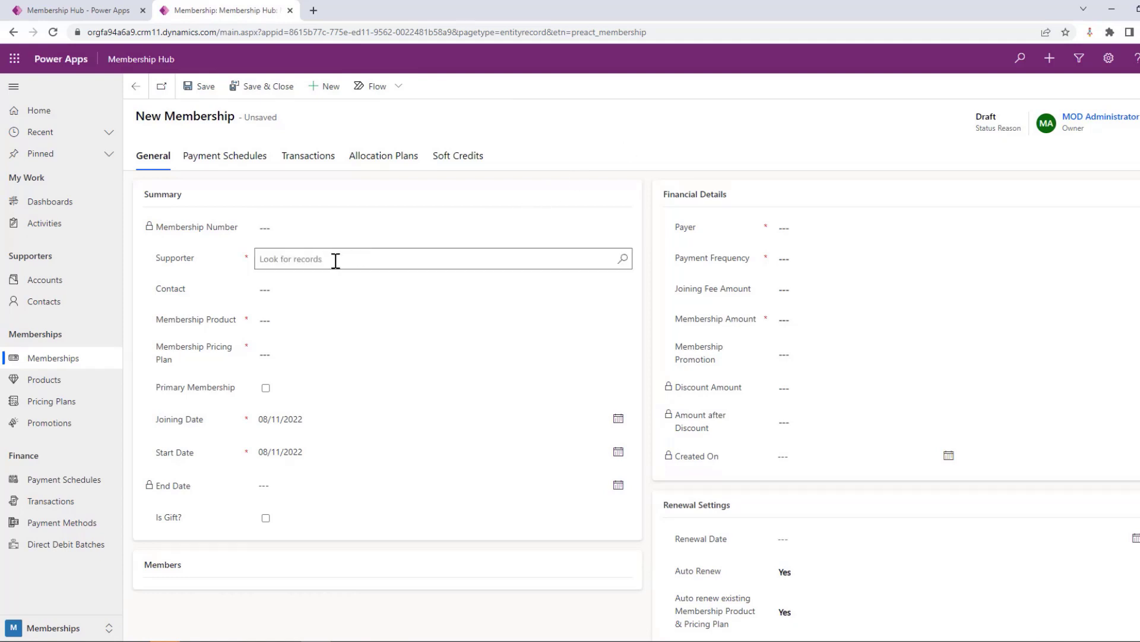
pyautogui.click(622, 259)
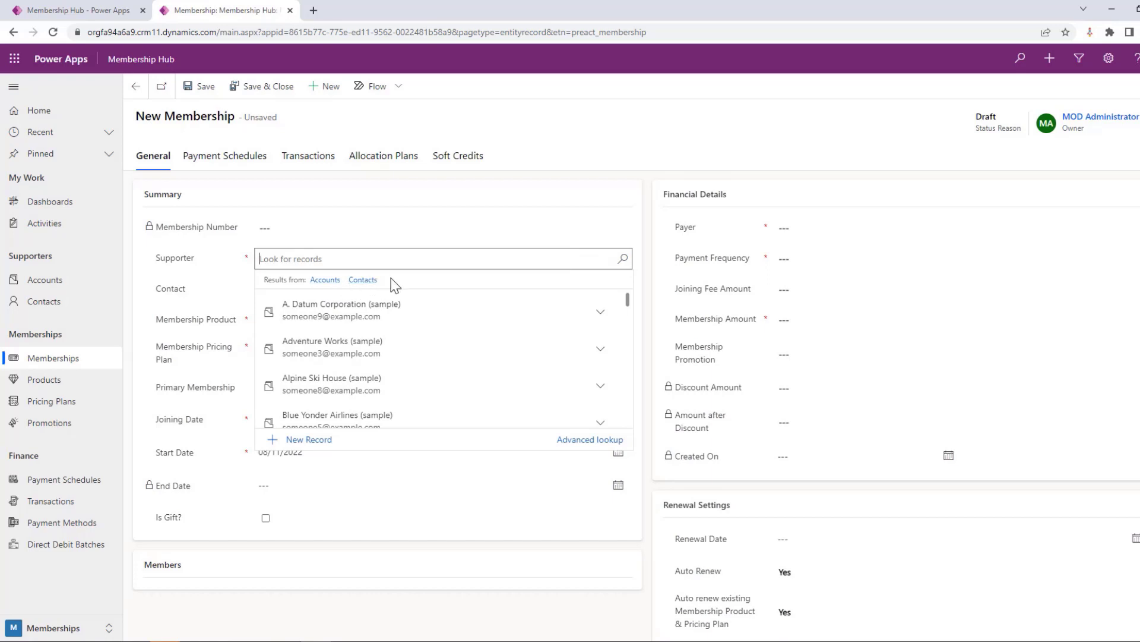
pyautogui.write('john')
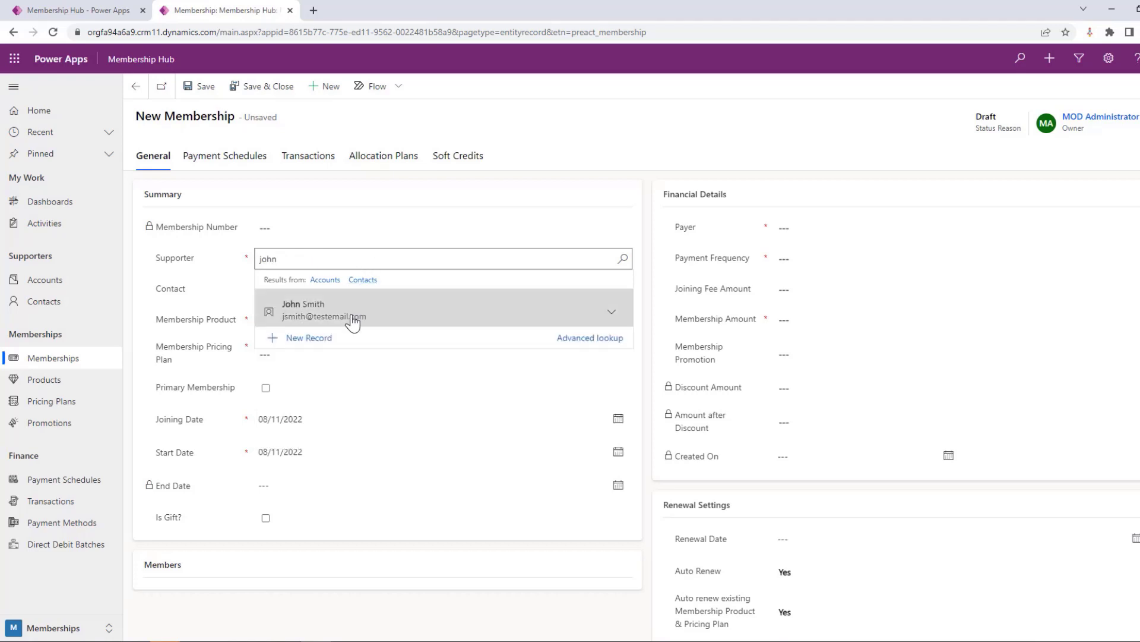
pyautogui.click(351, 314)
# Set the membership's product to Full Membership and its pricing plan to Full Membership - Monthly
pyautogui.click(621, 321)
pyautogui.click(621, 318)
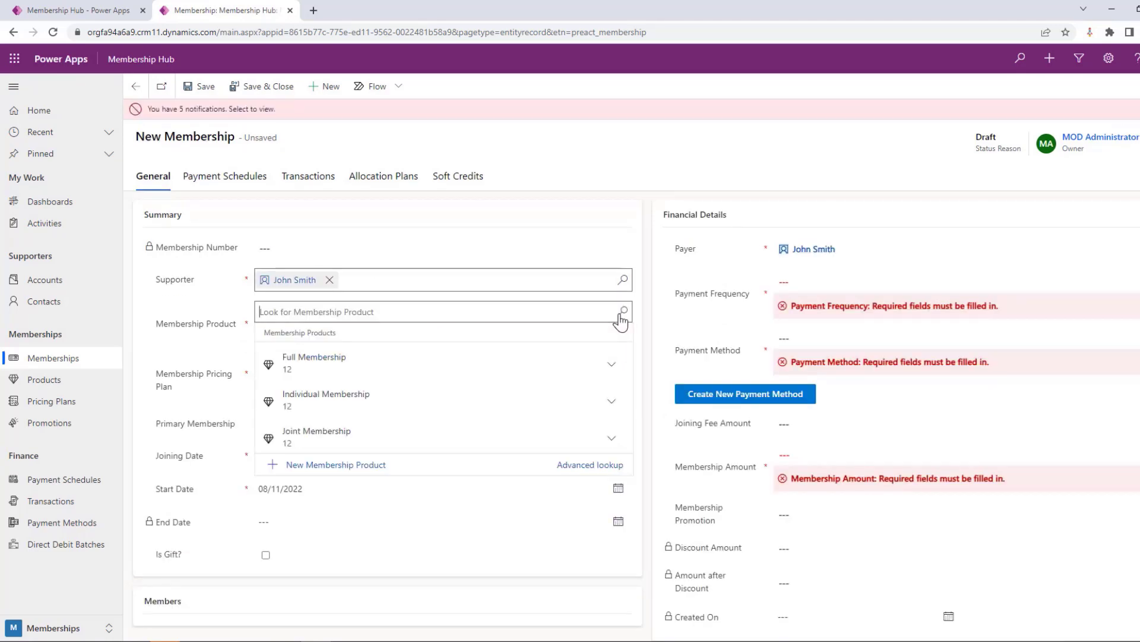
pyautogui.click(340, 365)
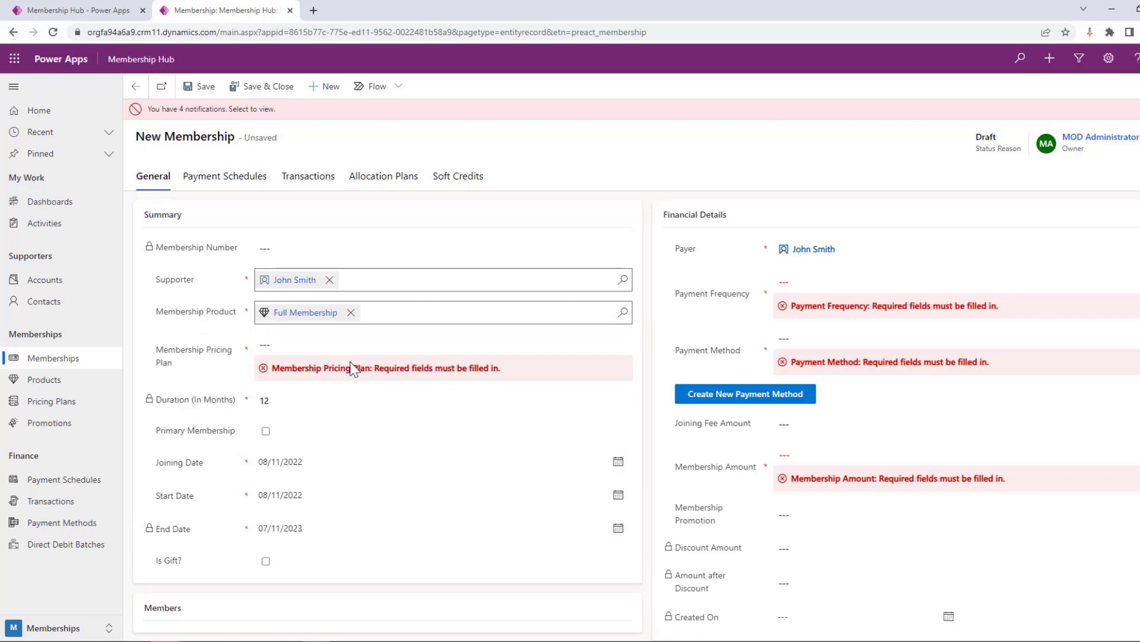
pyautogui.click(311, 344)
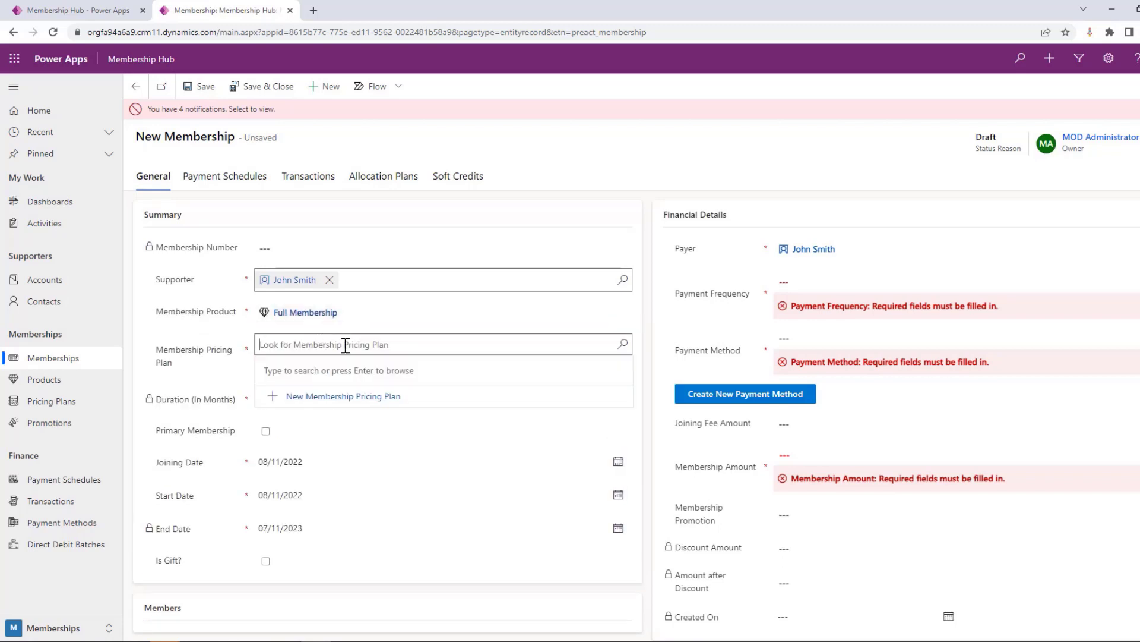
pyautogui.click(620, 344)
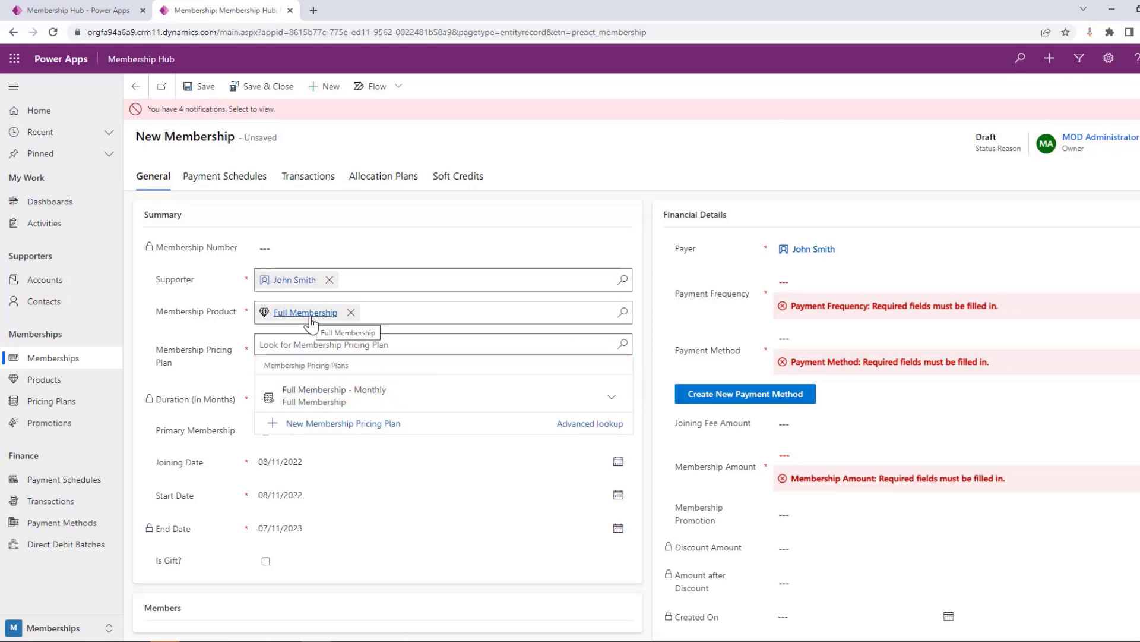
pyautogui.click(342, 398)
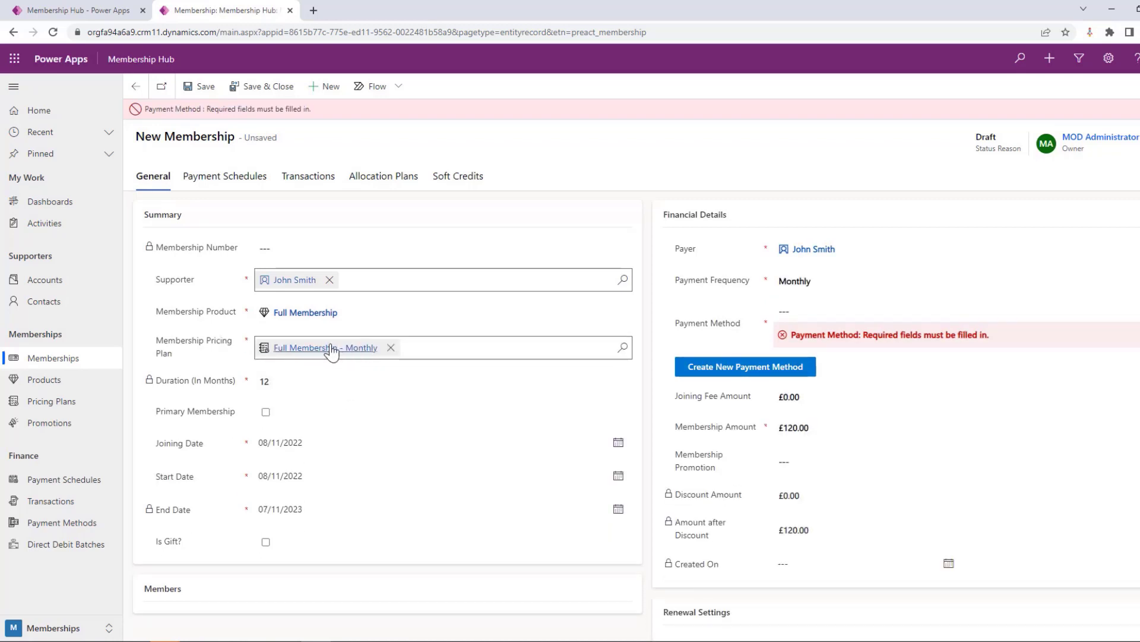
# Mark the membership as a primary membership, and review its joining, start and end dates
pyautogui.click(266, 412)
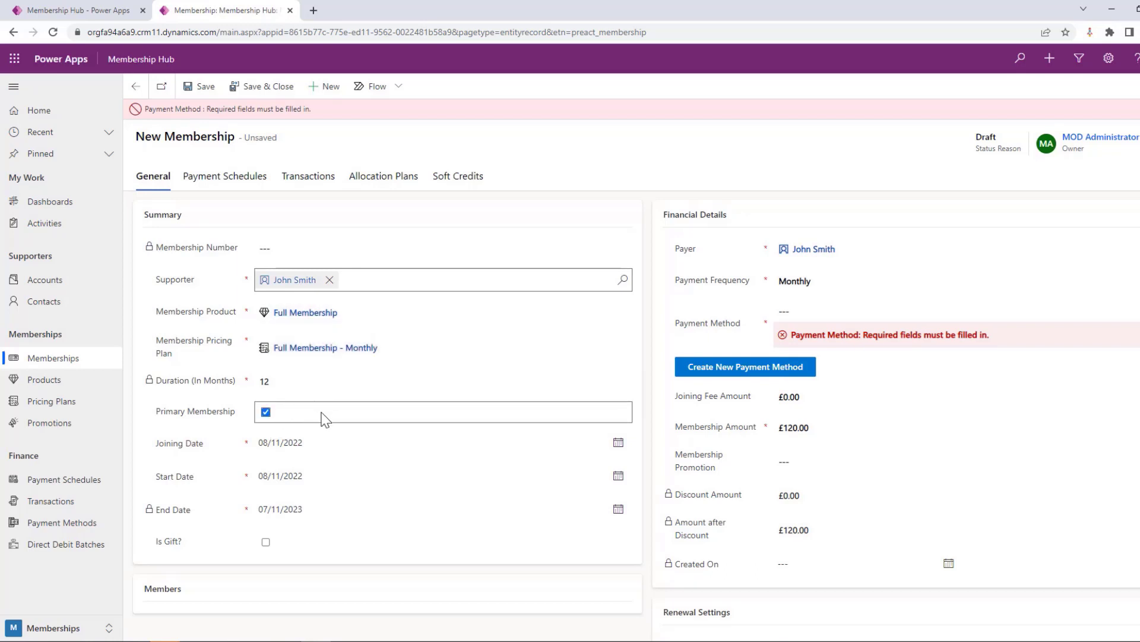
pyautogui.scroll(-1, 318, 416)
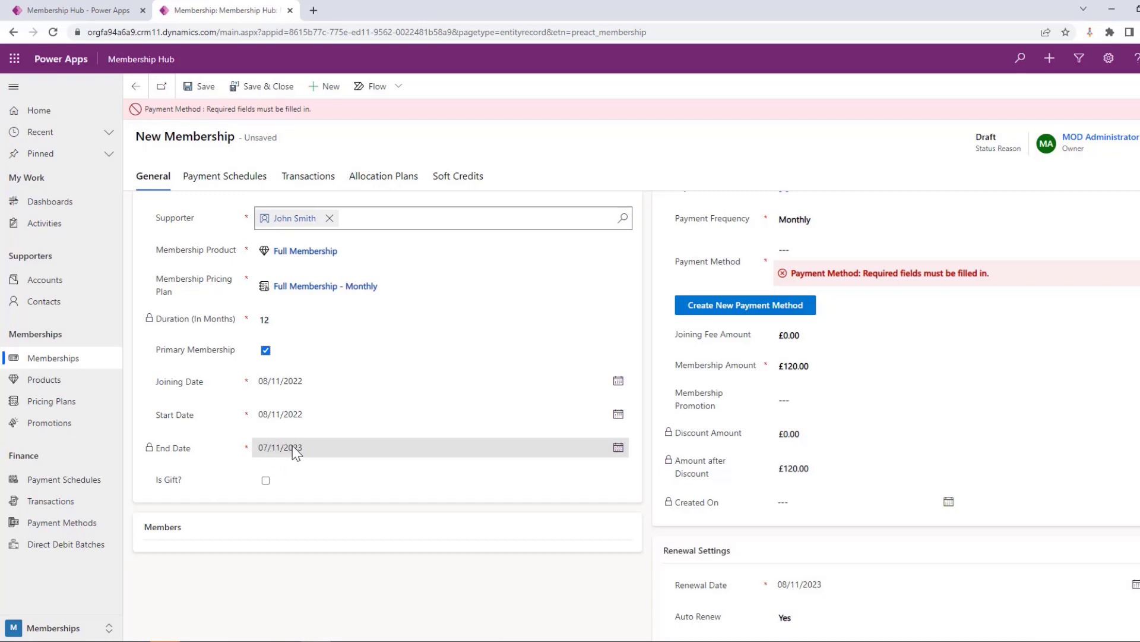
pyautogui.scroll(1, 322, 454)
pyautogui.scroll(-1, 323, 451)
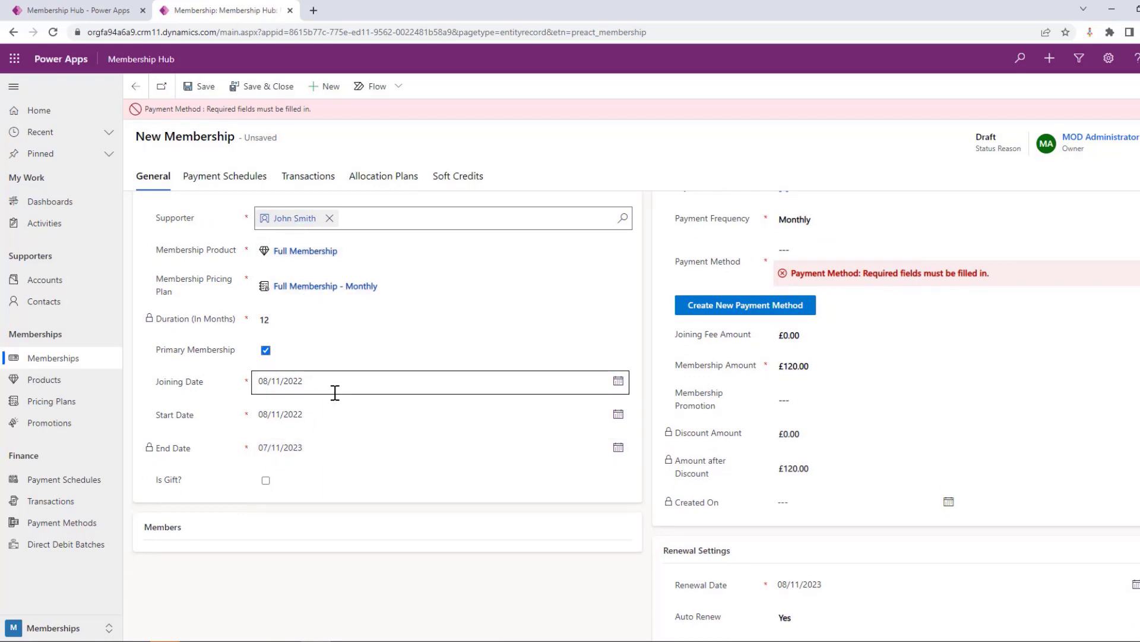
# Start a new payment method for the membership's payer, set its type to Direct Debit, and review the bank detail fields
pyautogui.scroll(1, 325, 450)
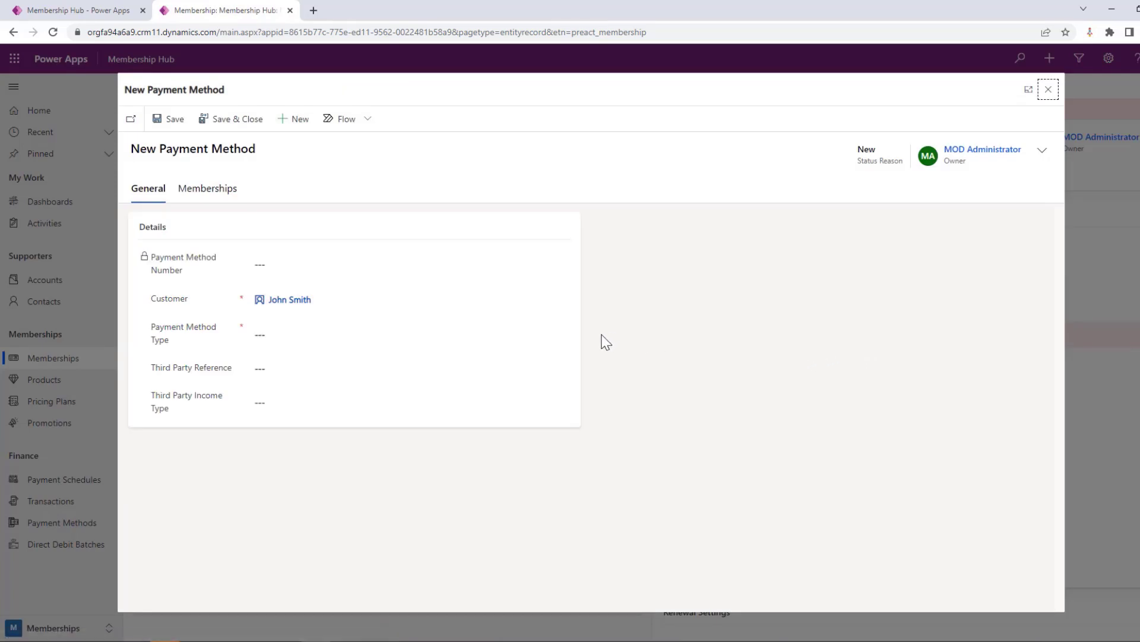
pyautogui.click(326, 334)
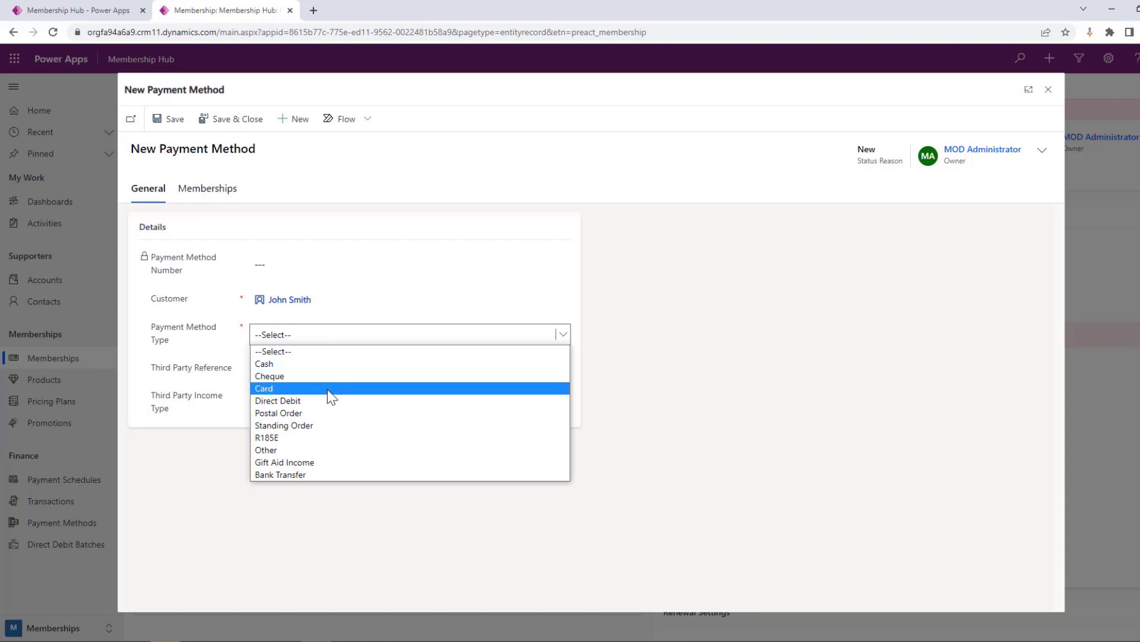
pyautogui.click(327, 390)
pyautogui.click(326, 334)
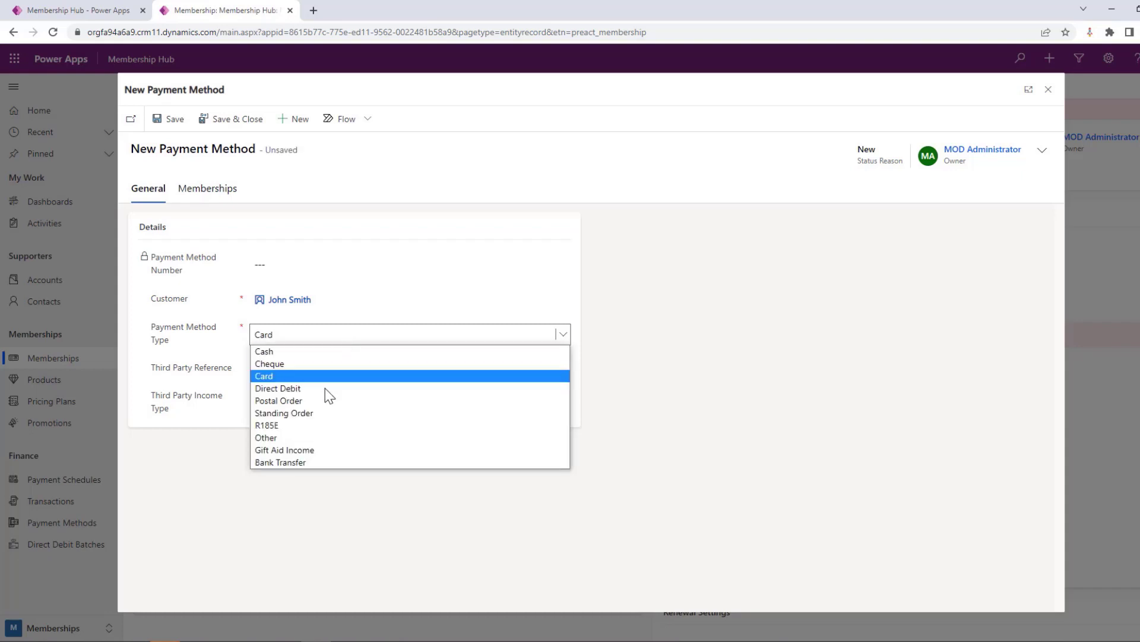
pyautogui.click(320, 391)
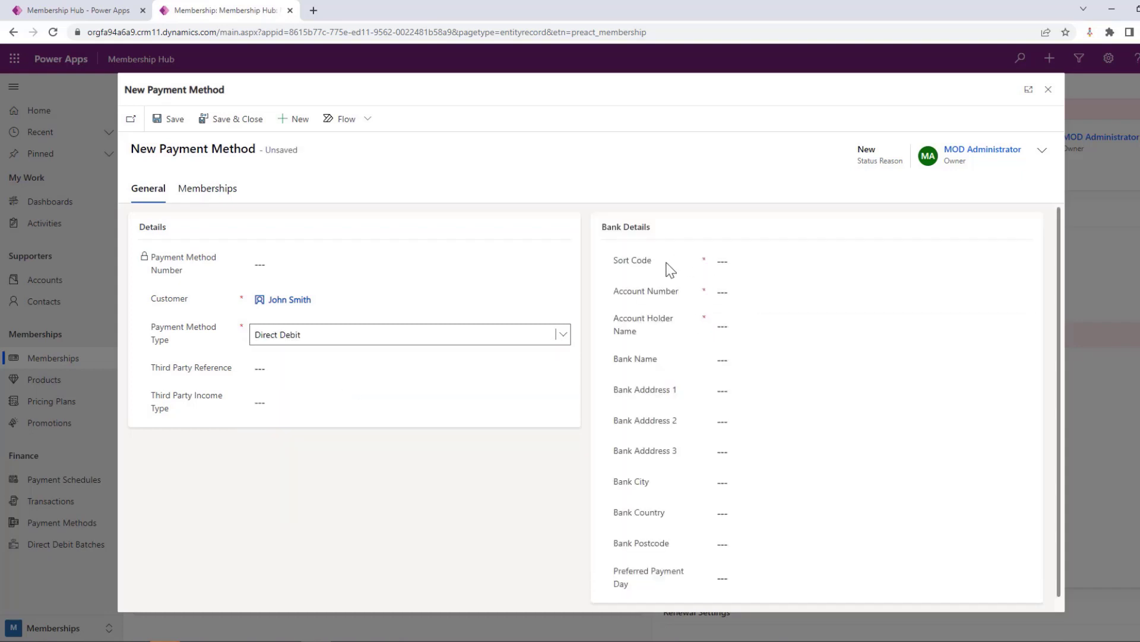
pyautogui.scroll(-1, 658, 275)
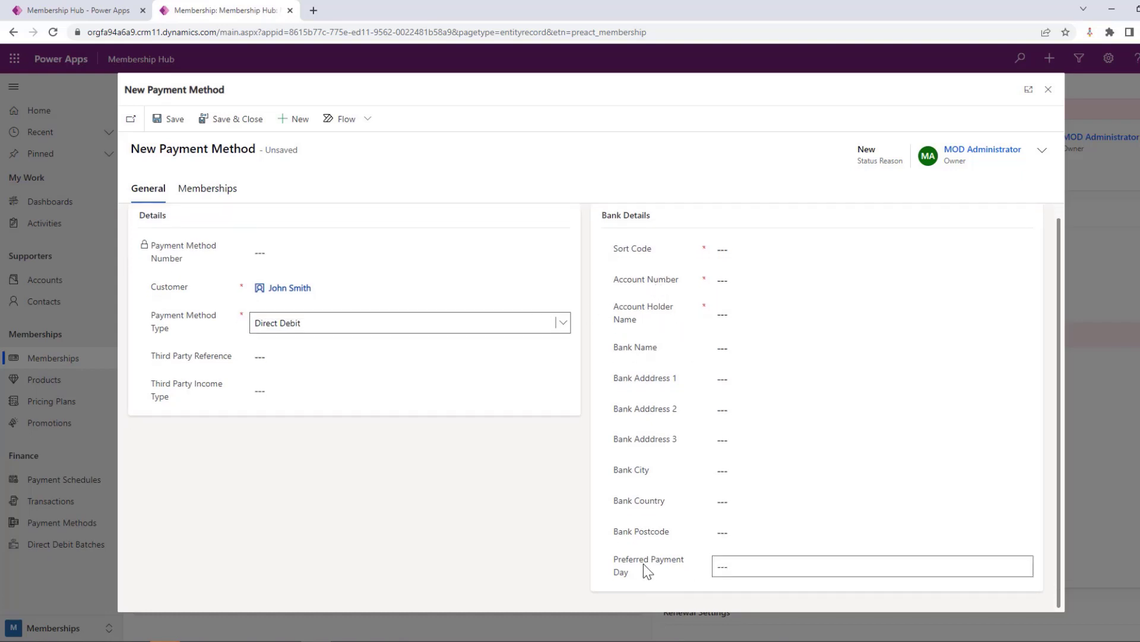
pyautogui.scroll(1, 658, 307)
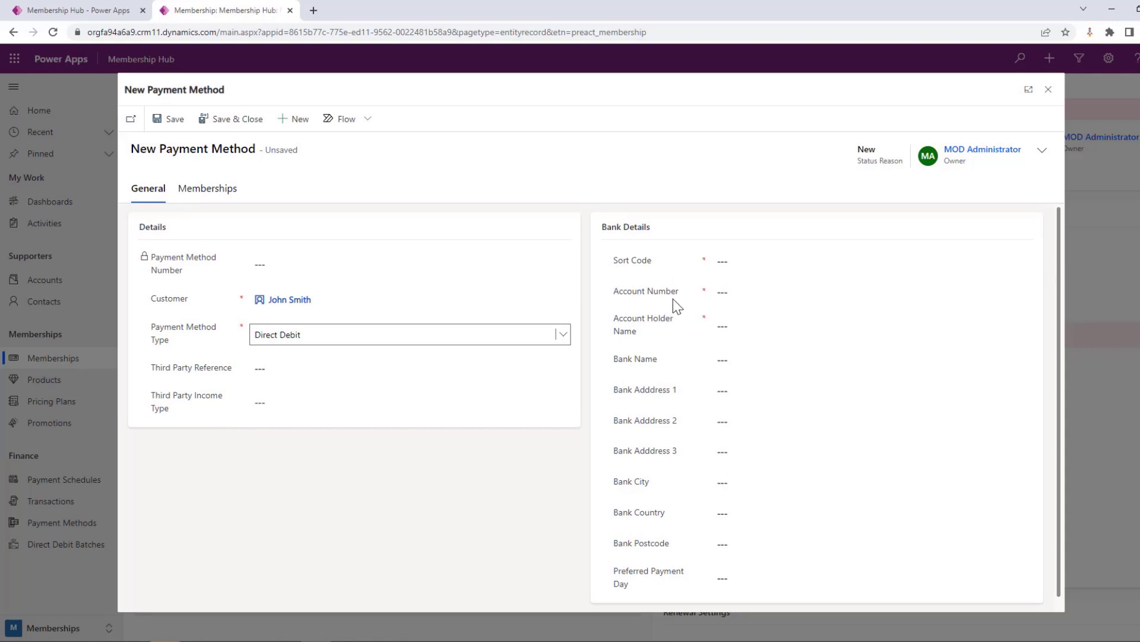
# Set the new payment method's type to Card, review the third party income types, and save and close it
pyautogui.click(383, 337)
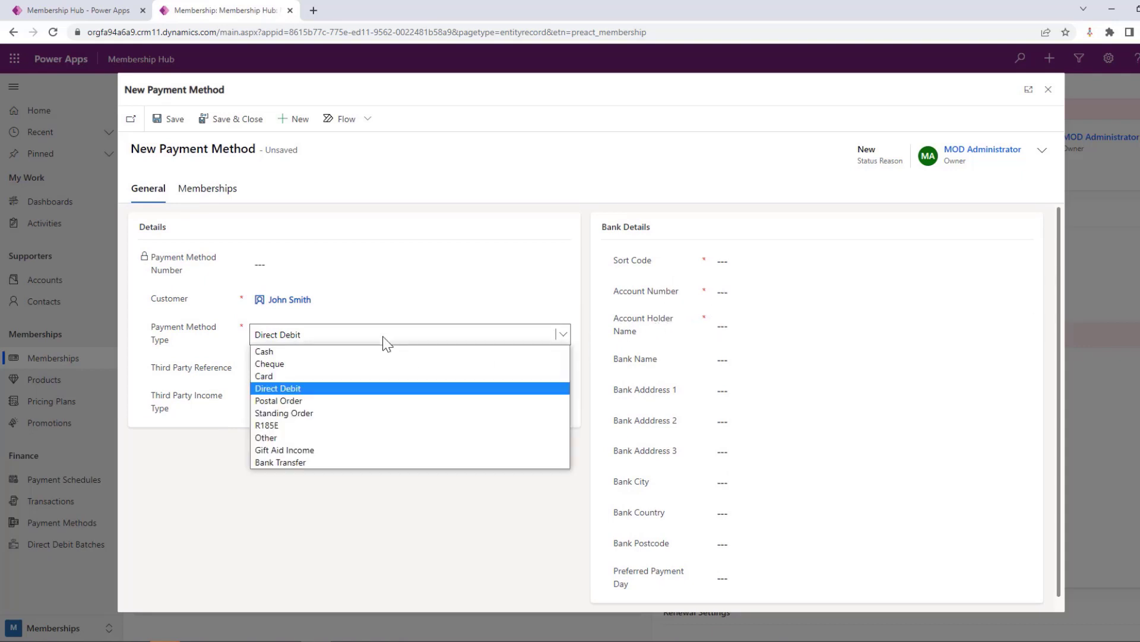
pyautogui.click(360, 375)
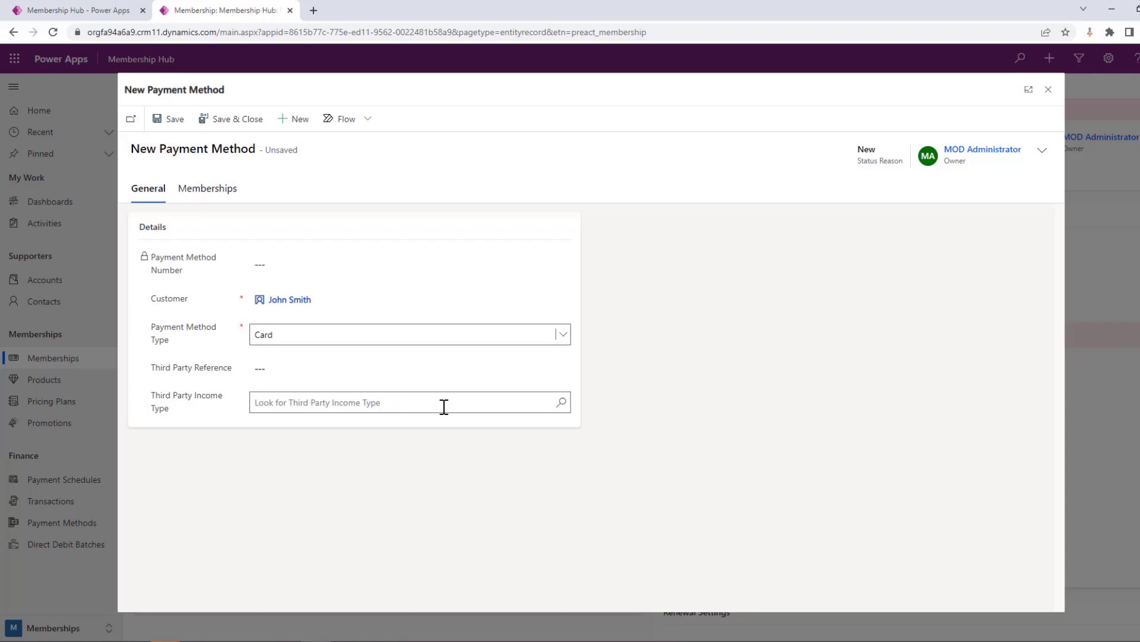
pyautogui.click(561, 403)
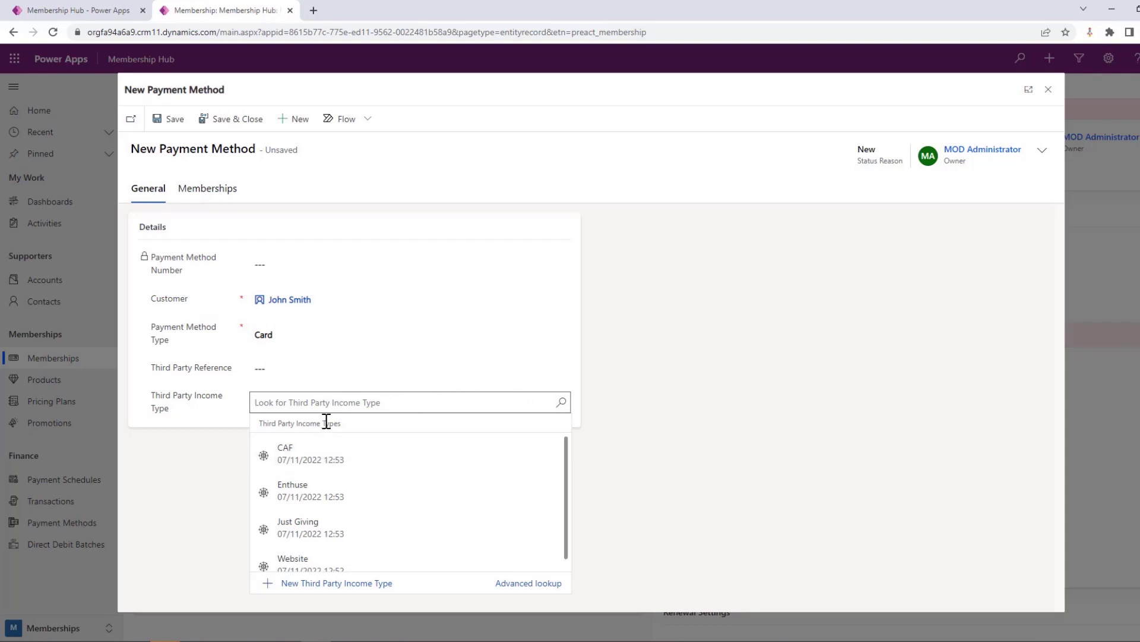
pyautogui.scroll(-1, 360, 514)
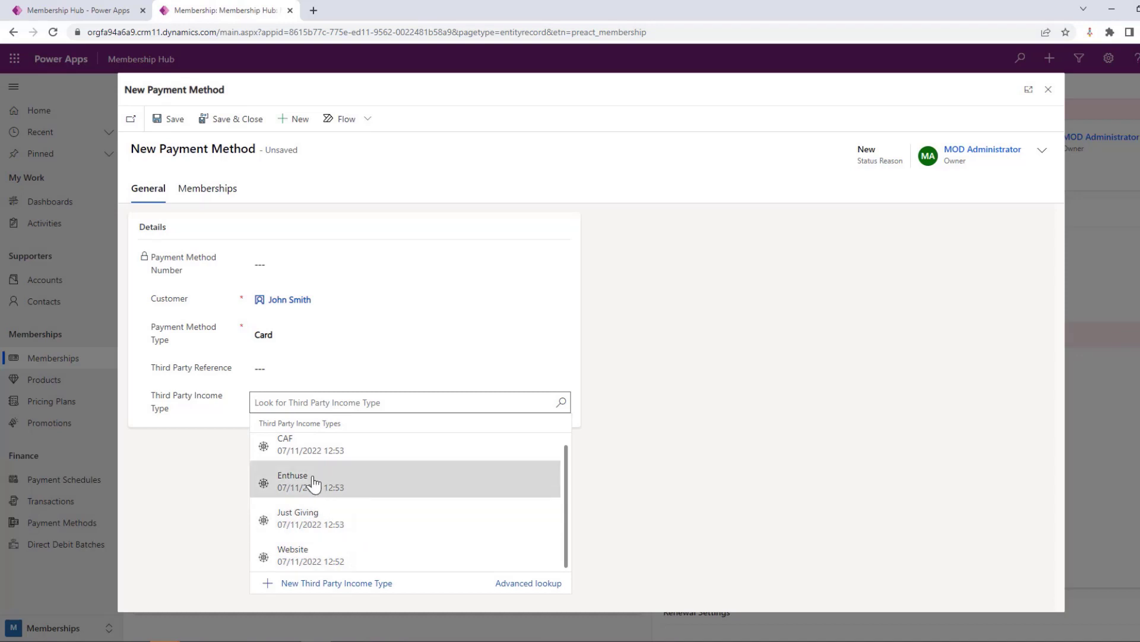
pyautogui.scroll(1, 308, 459)
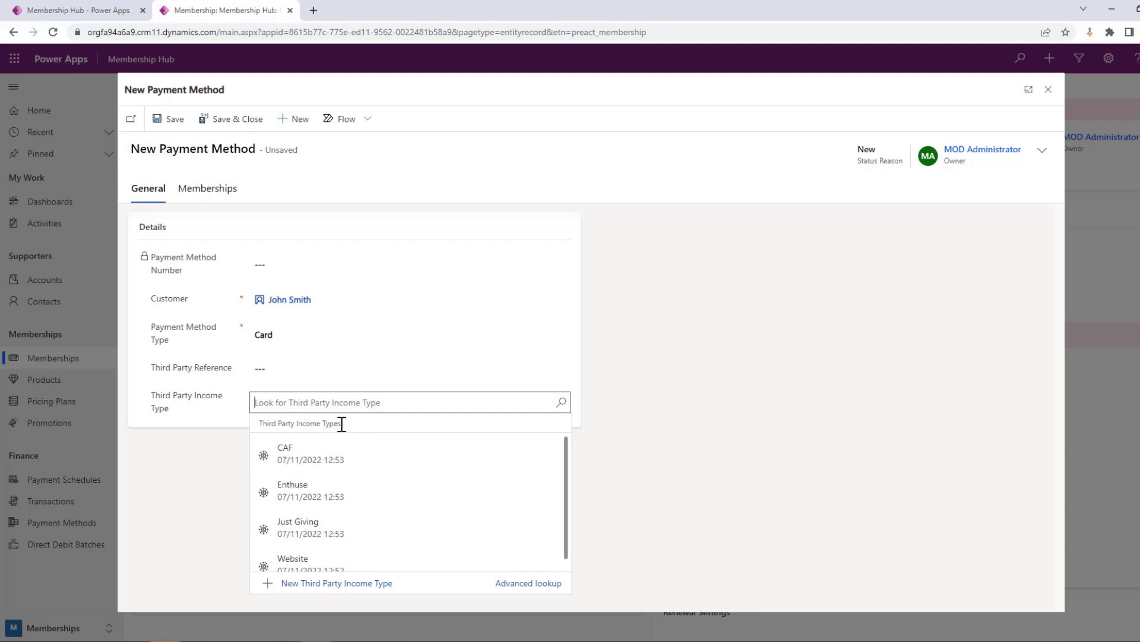
pyautogui.click(172, 453)
pyautogui.click(233, 119)
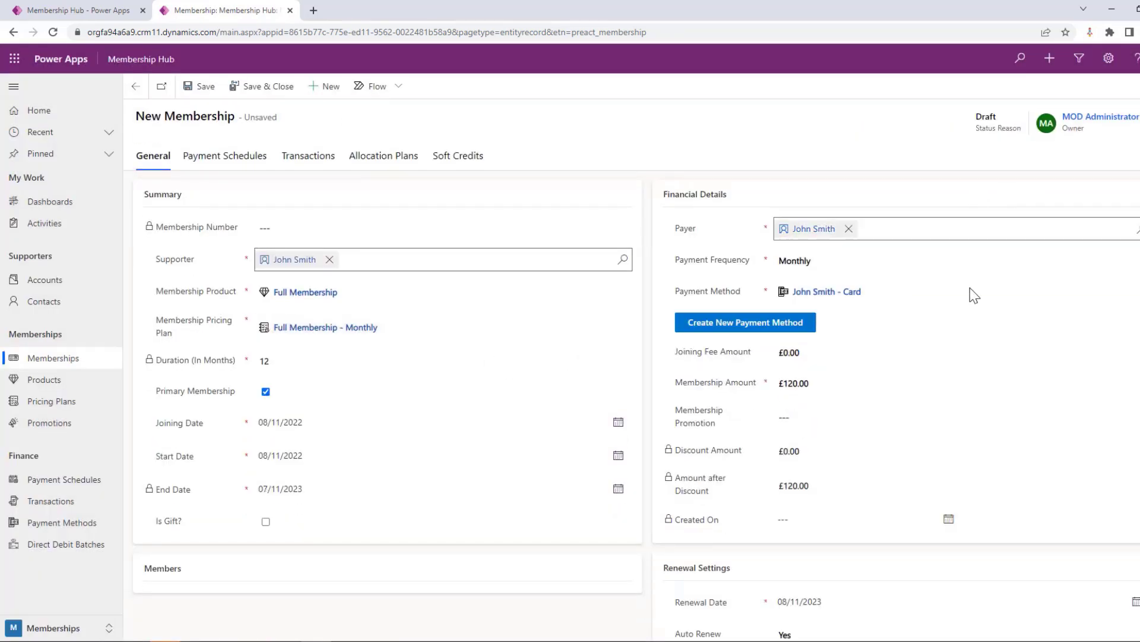
# Apply the 50 off 6 months promotion to the new membership
pyautogui.click(975, 295)
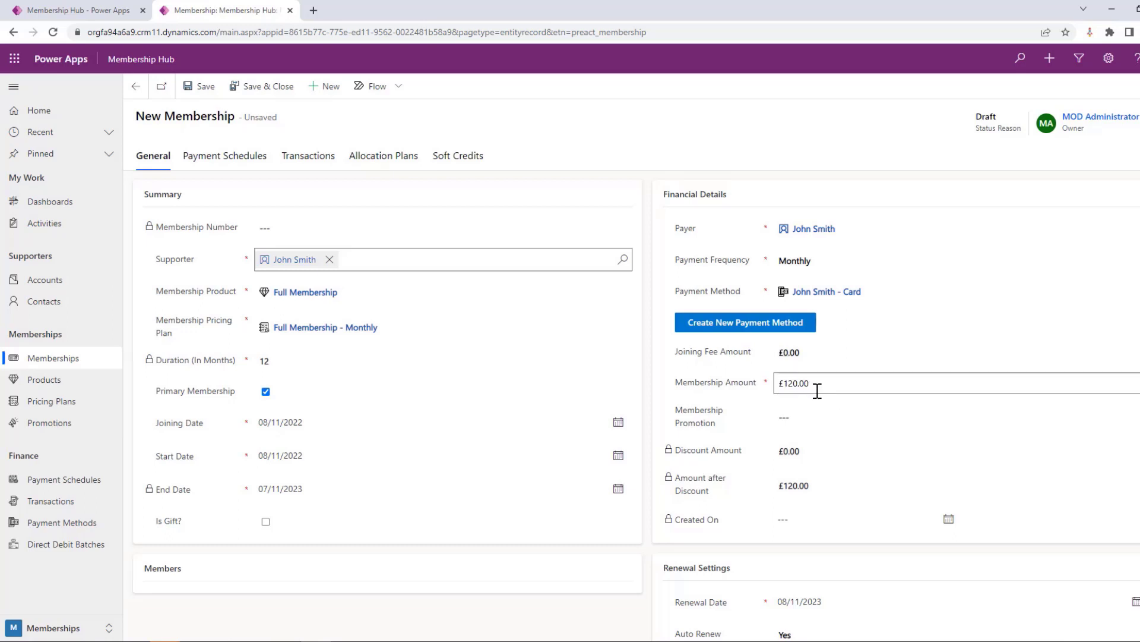
pyautogui.click(804, 418)
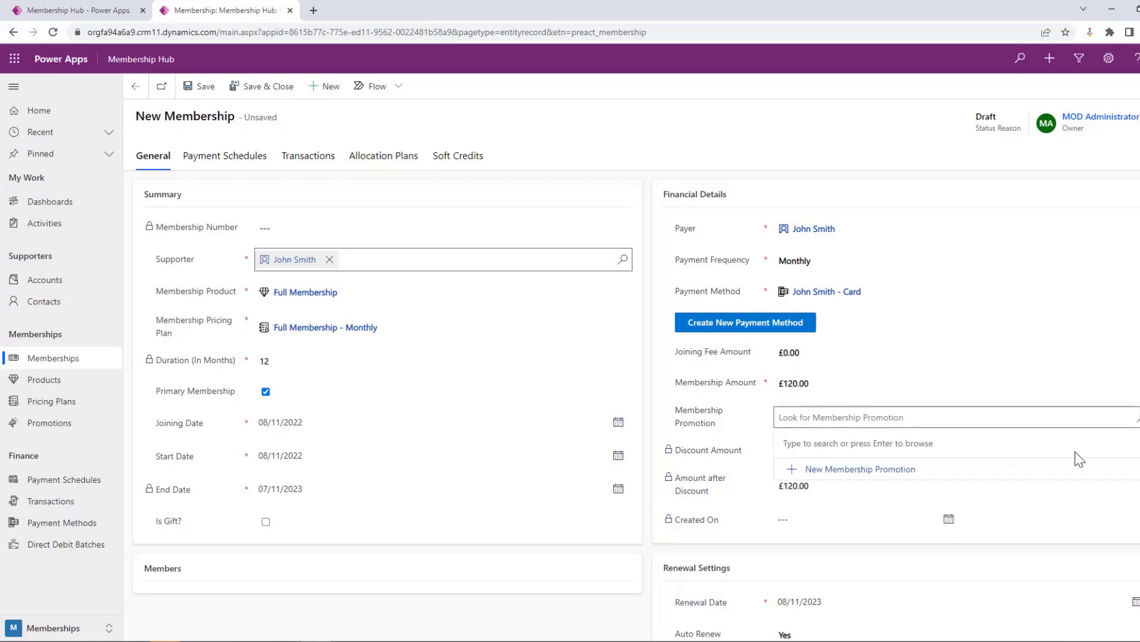
pyautogui.click(1136, 422)
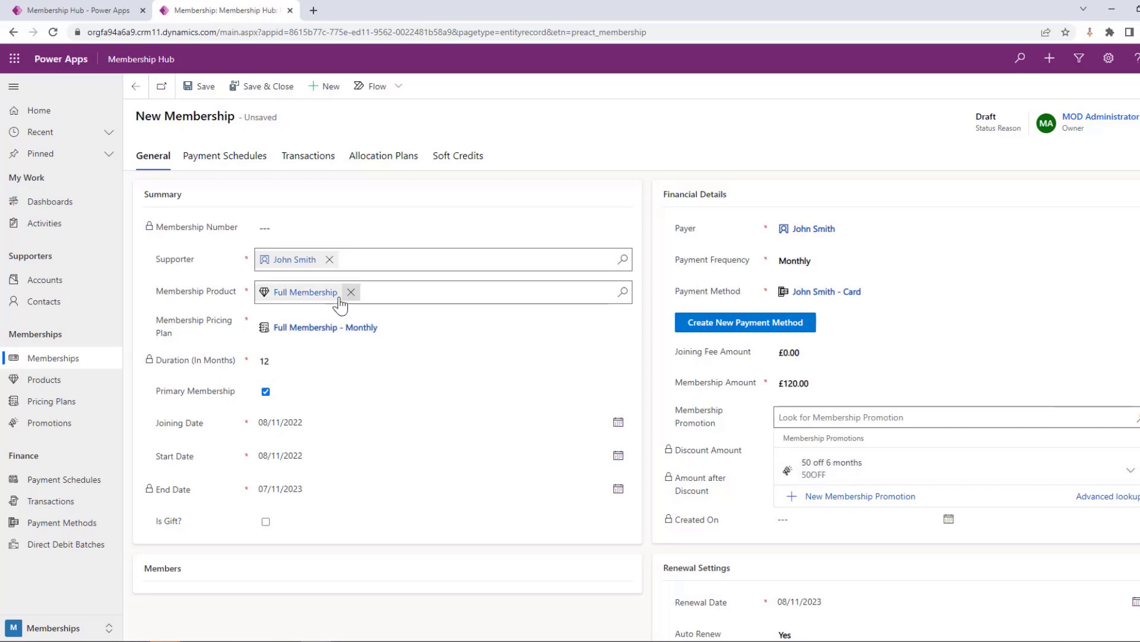
pyautogui.click(856, 472)
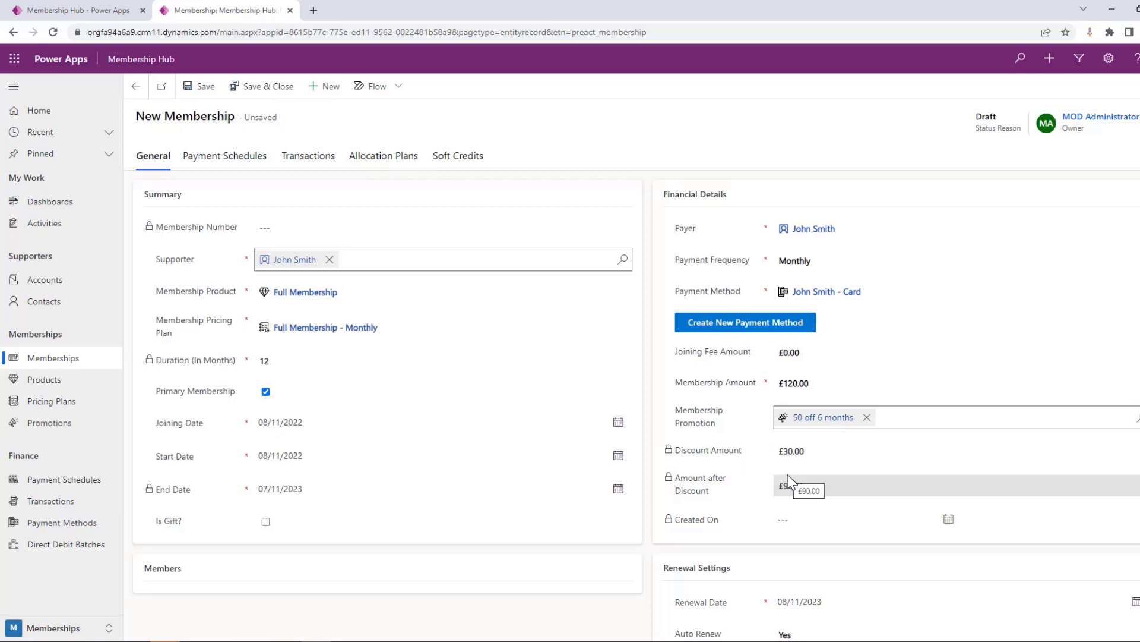
# Set auto renewal of the existing membership product and pricing plan to No to review the replacement fields, and return it to Yes
pyautogui.scroll(-3, 779, 469)
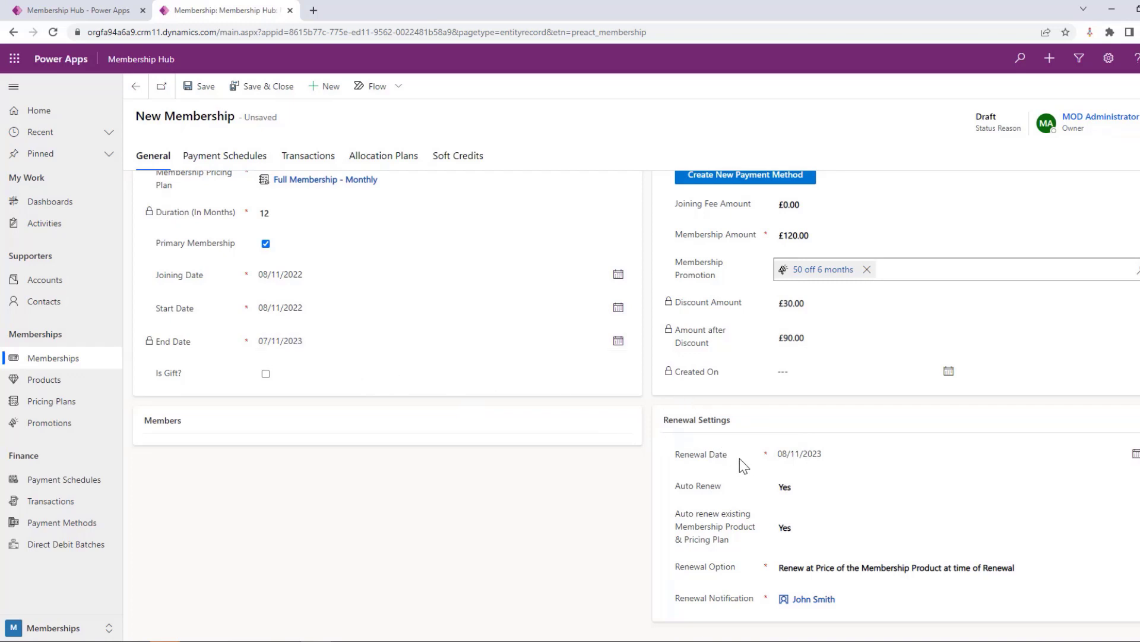
pyautogui.click(795, 455)
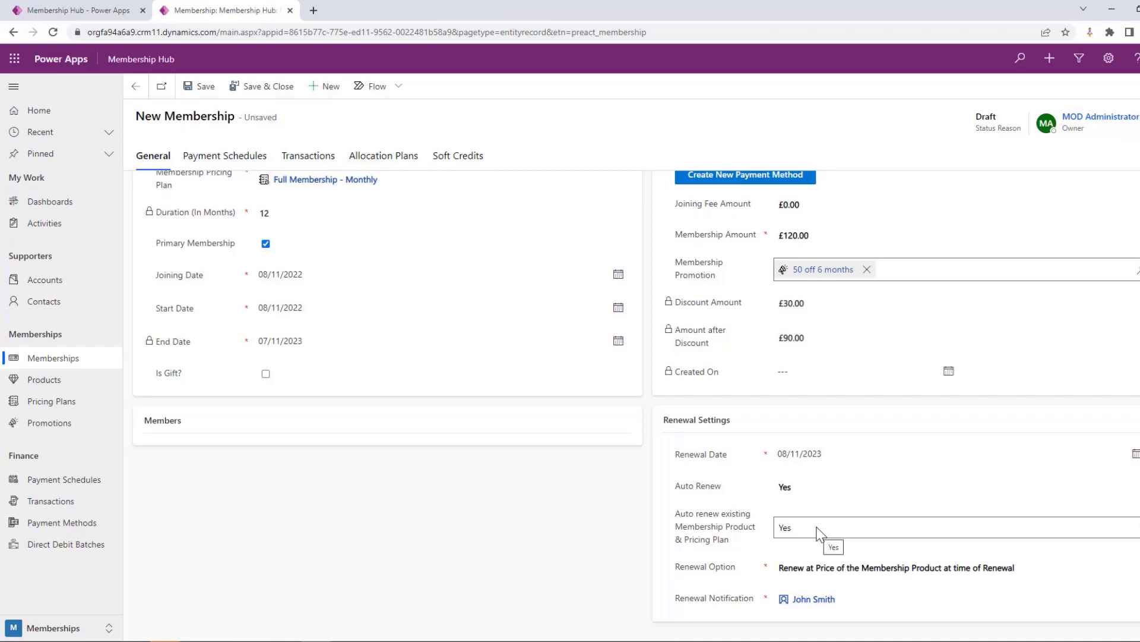
pyautogui.scroll(2, 444, 341)
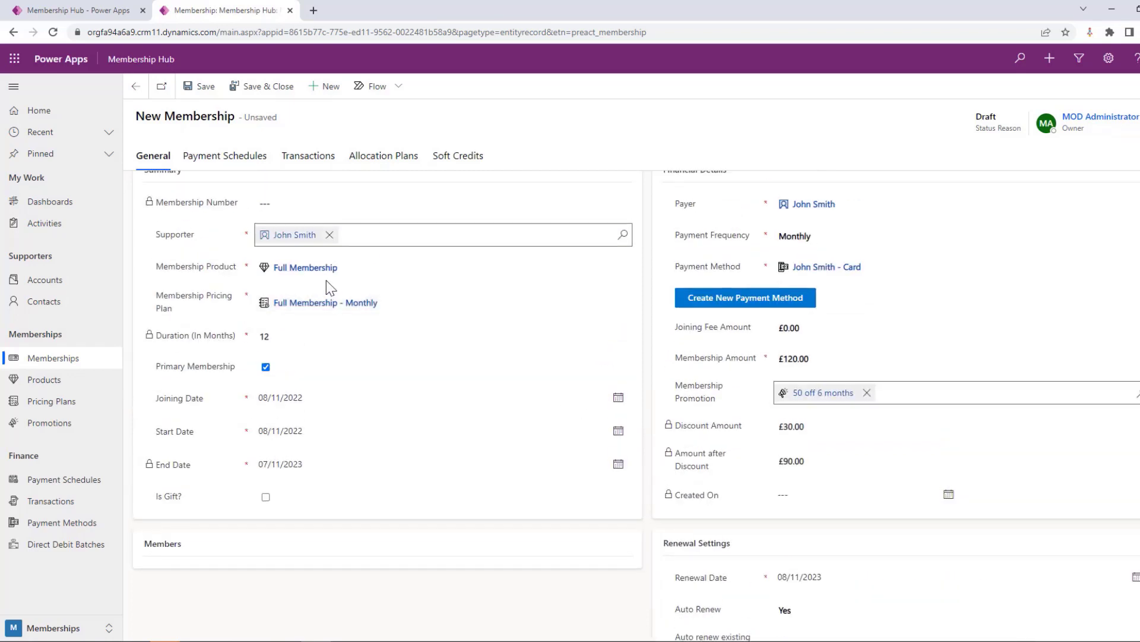
pyautogui.scroll(-2, 774, 438)
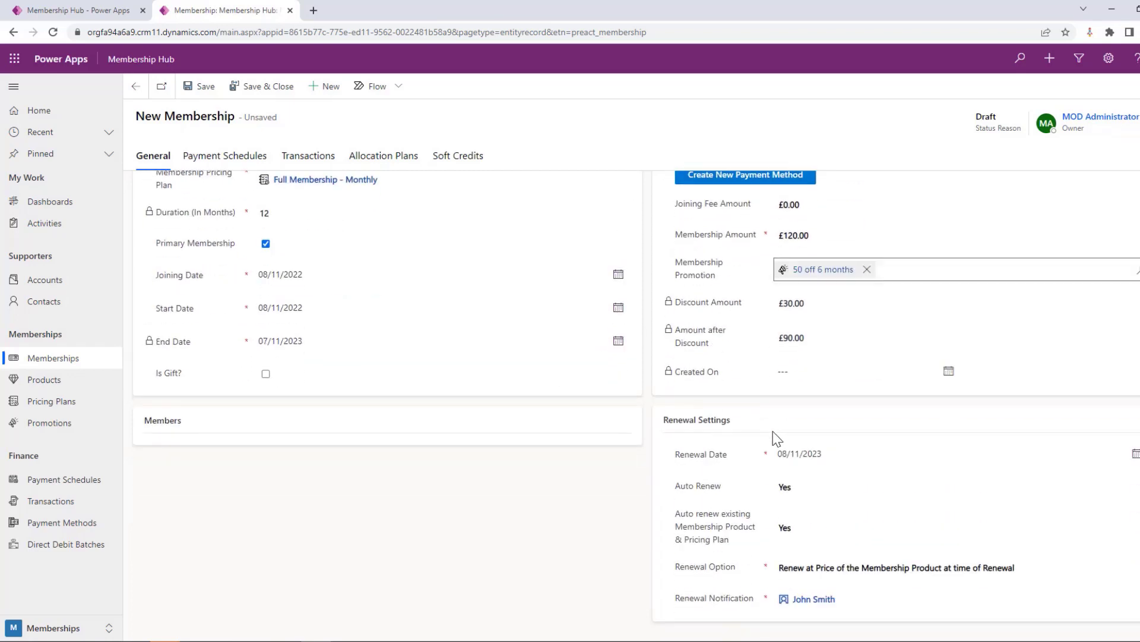
pyautogui.click(807, 534)
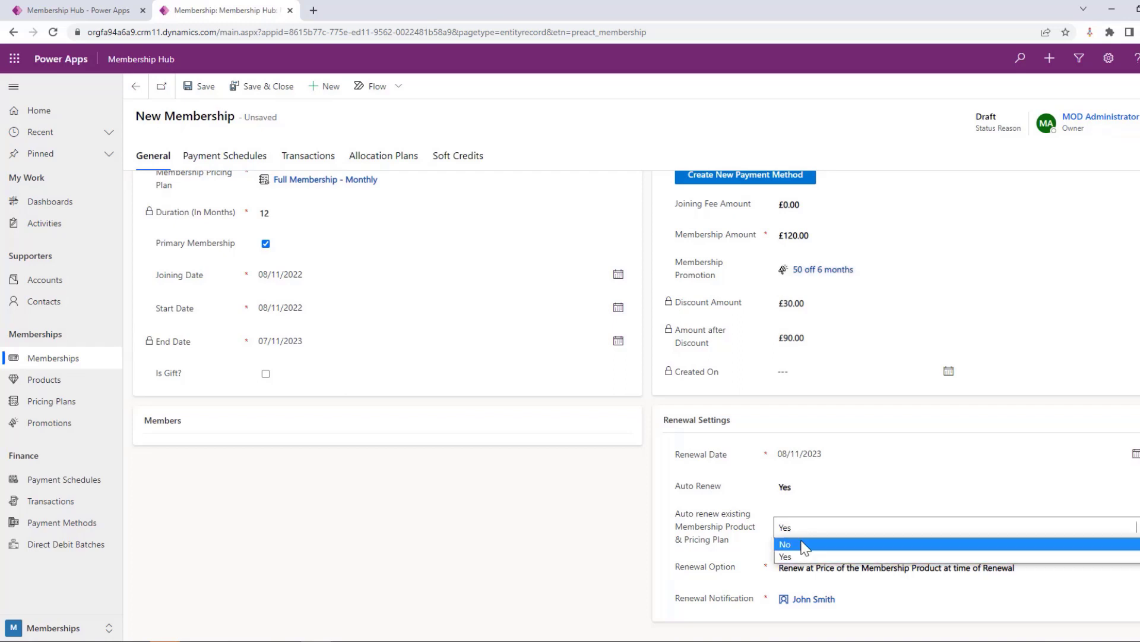
pyautogui.click(803, 544)
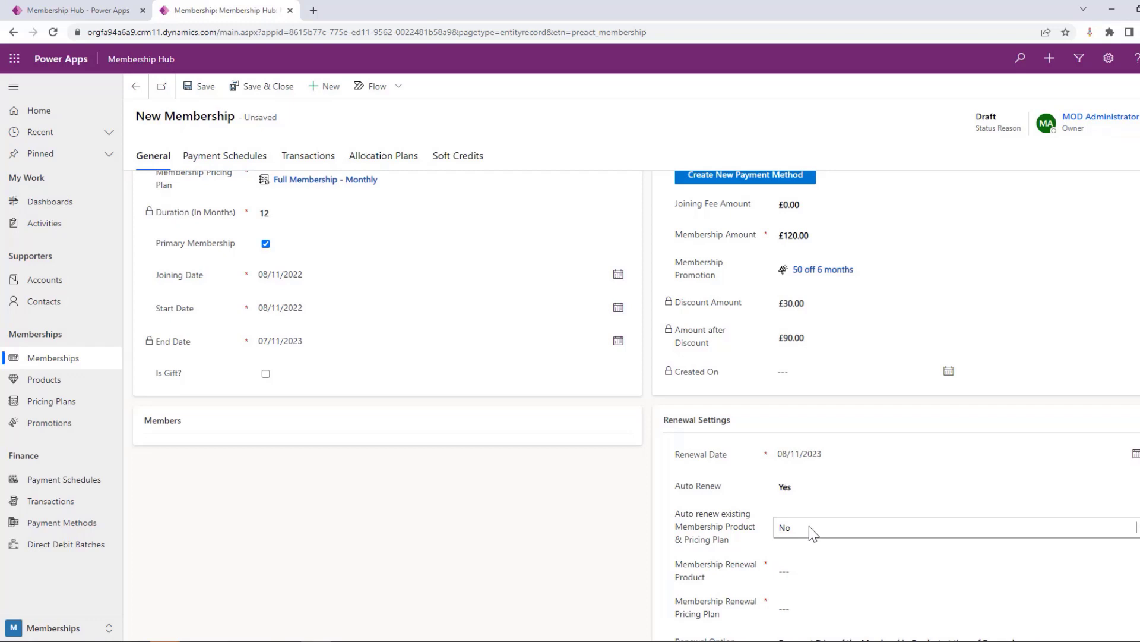
pyautogui.scroll(-1, 809, 525)
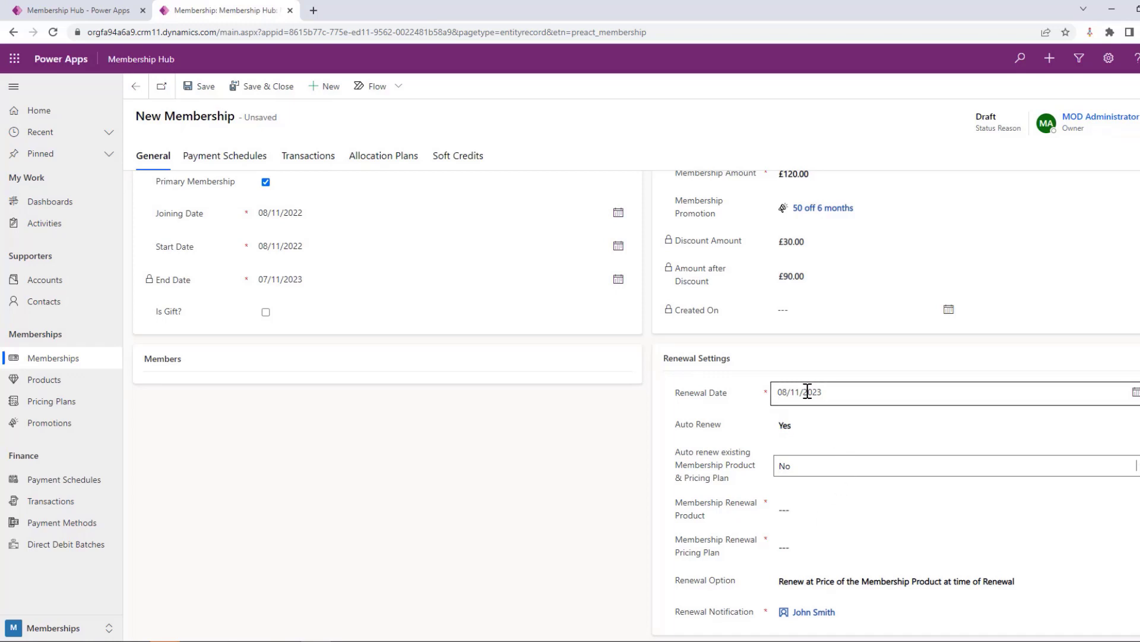
pyautogui.click(797, 469)
pyautogui.click(806, 495)
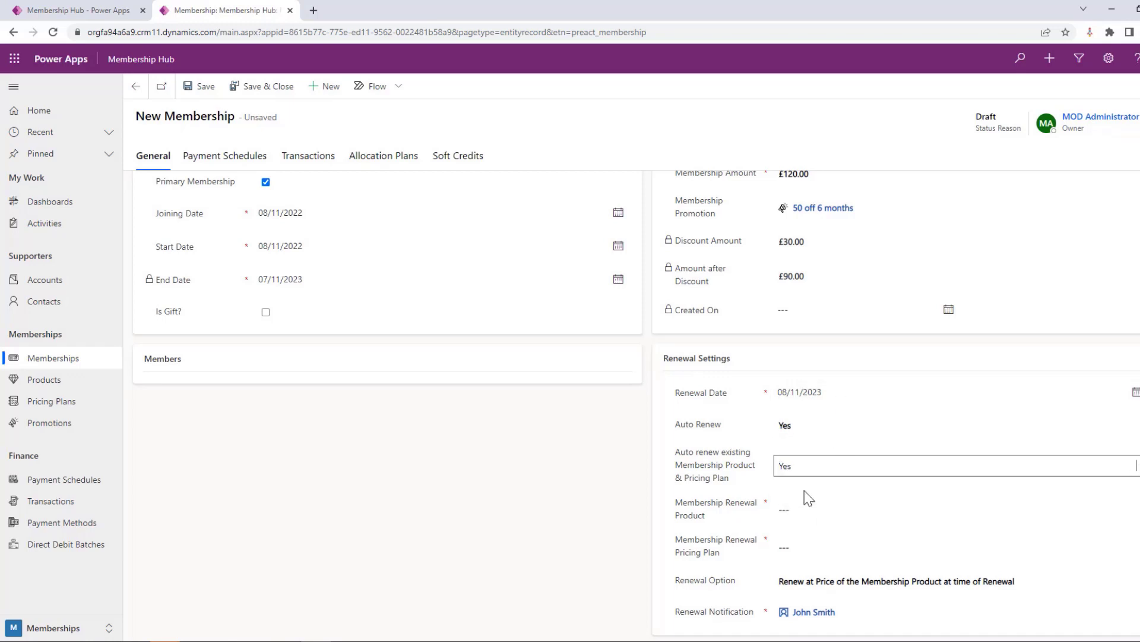
# Set the membership's renewal option to Renew at Current Membership Amount and save the membership
pyautogui.click(829, 566)
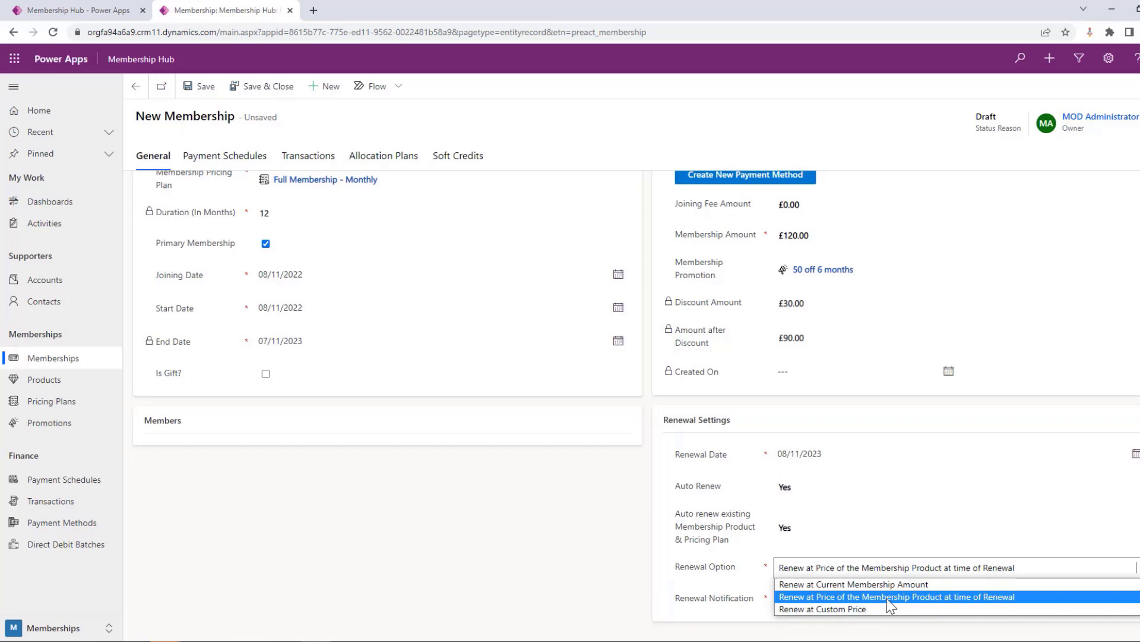
pyautogui.scroll(1, 527, 254)
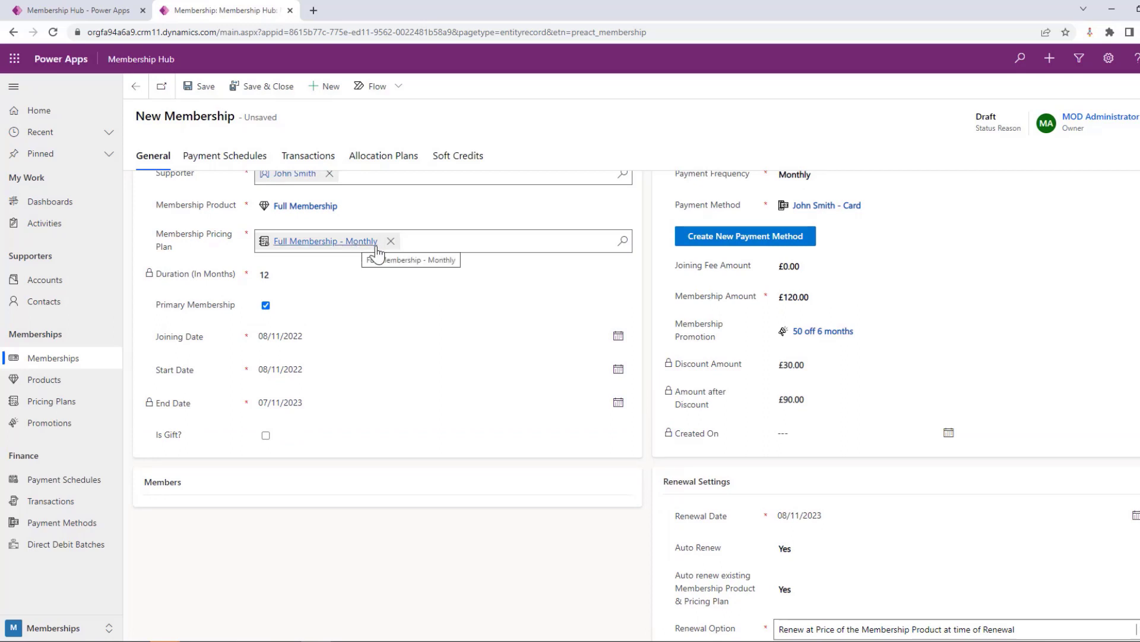
pyautogui.scroll(-1, 828, 398)
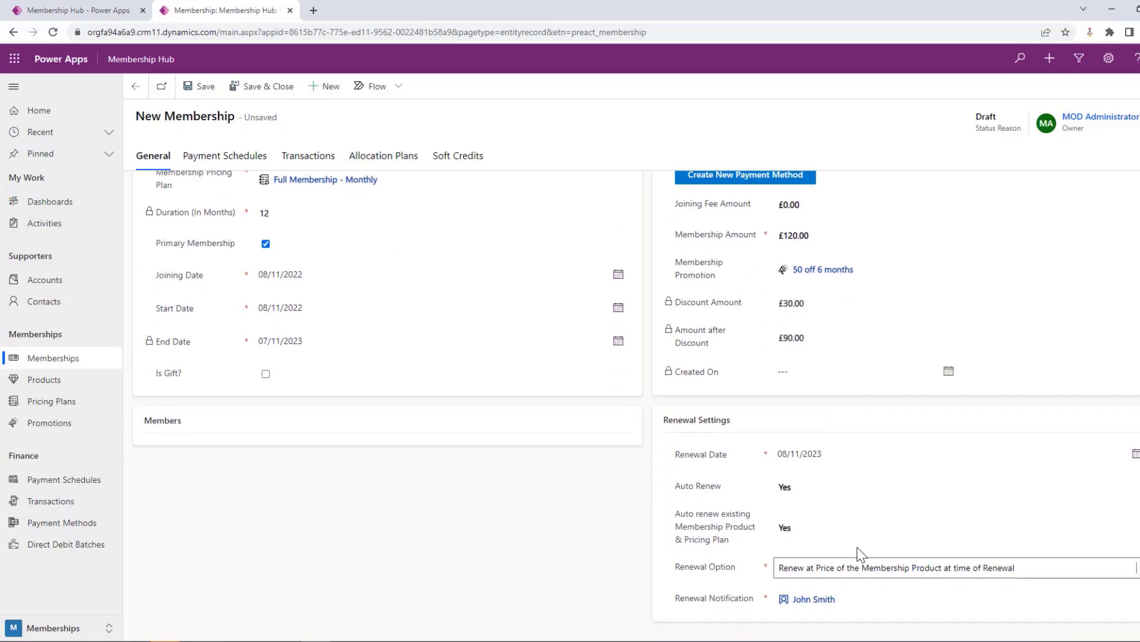
pyautogui.click(870, 574)
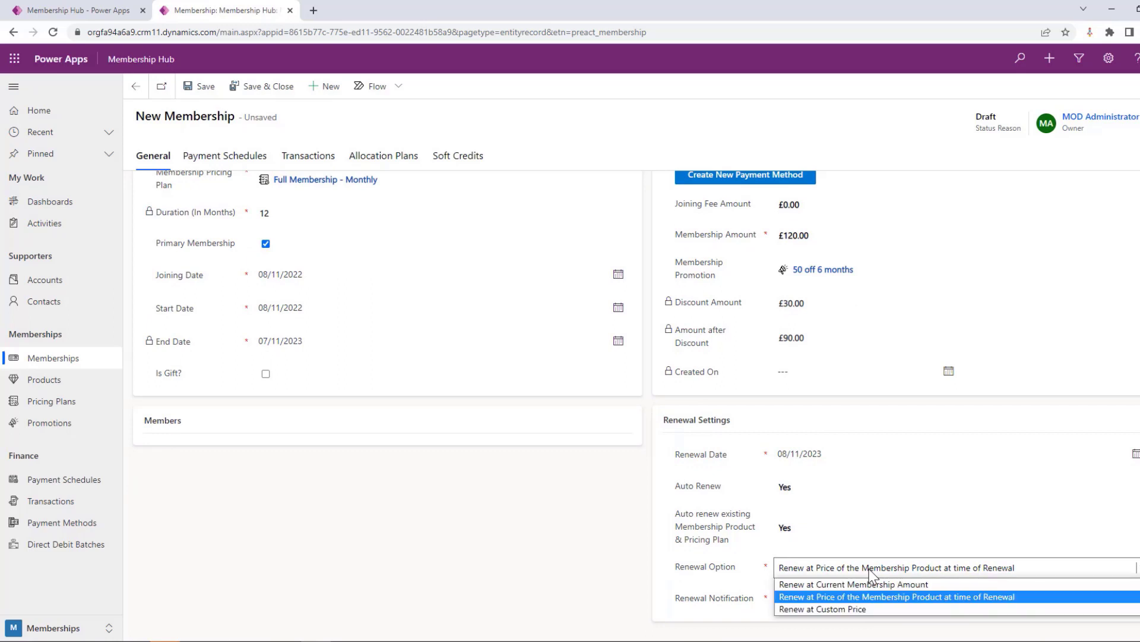
pyautogui.click(865, 609)
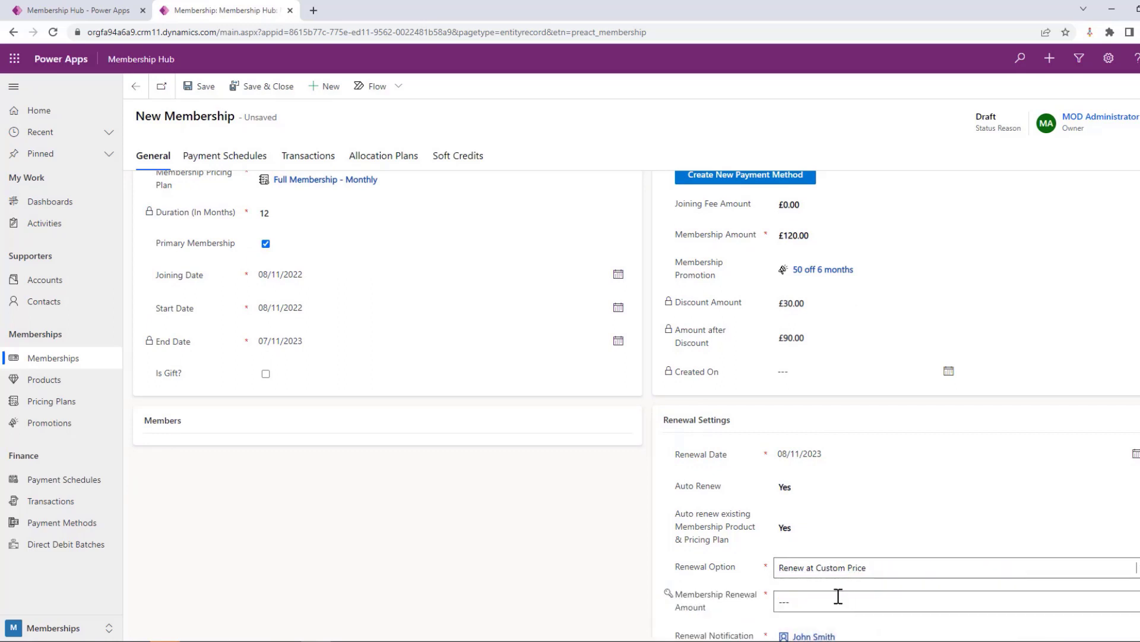
pyautogui.click(832, 572)
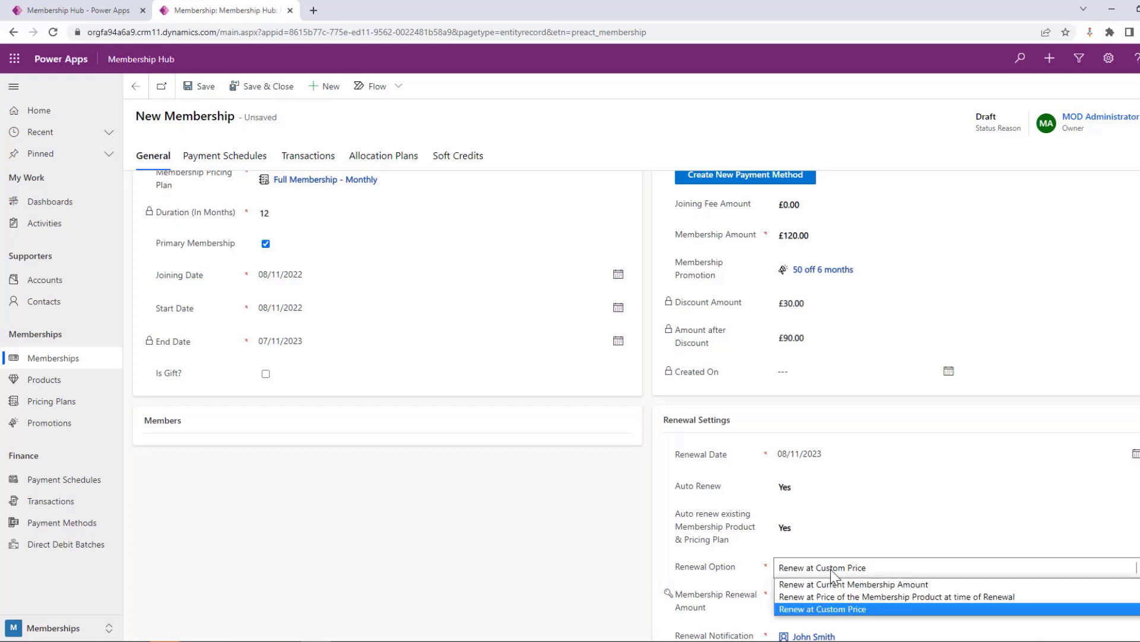
pyautogui.click(829, 582)
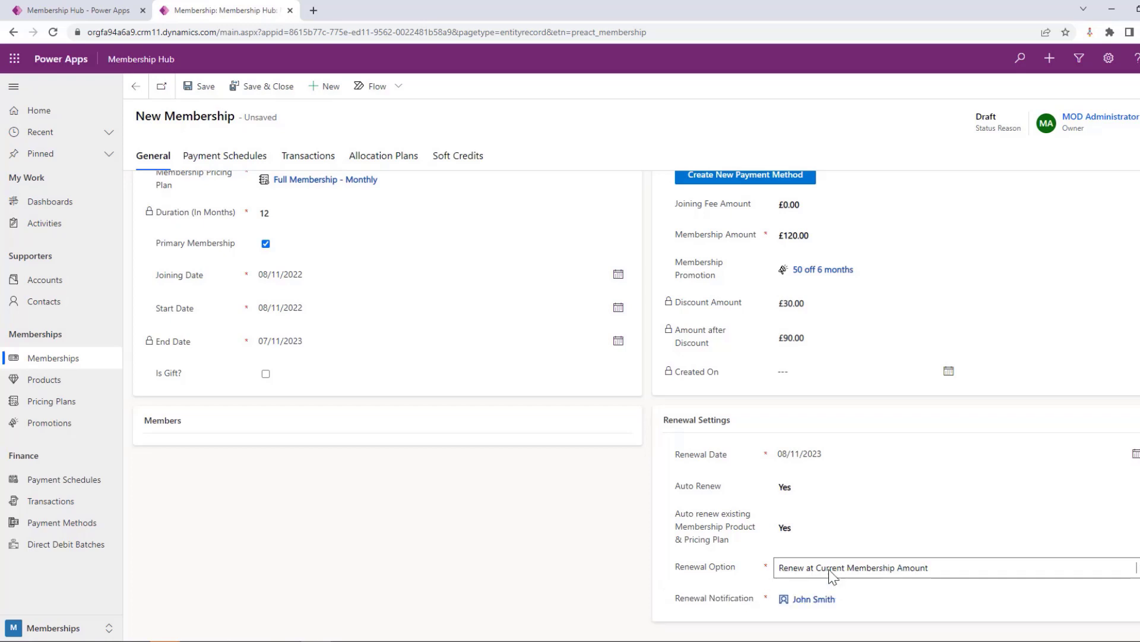
pyautogui.scroll(3, 828, 519)
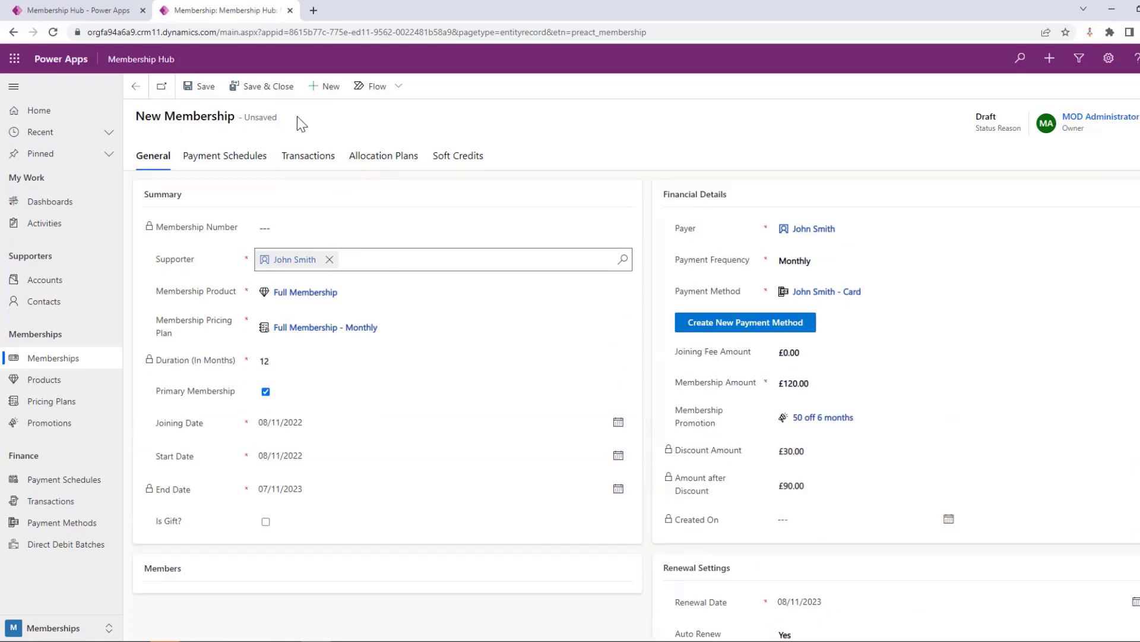
pyautogui.click(202, 88)
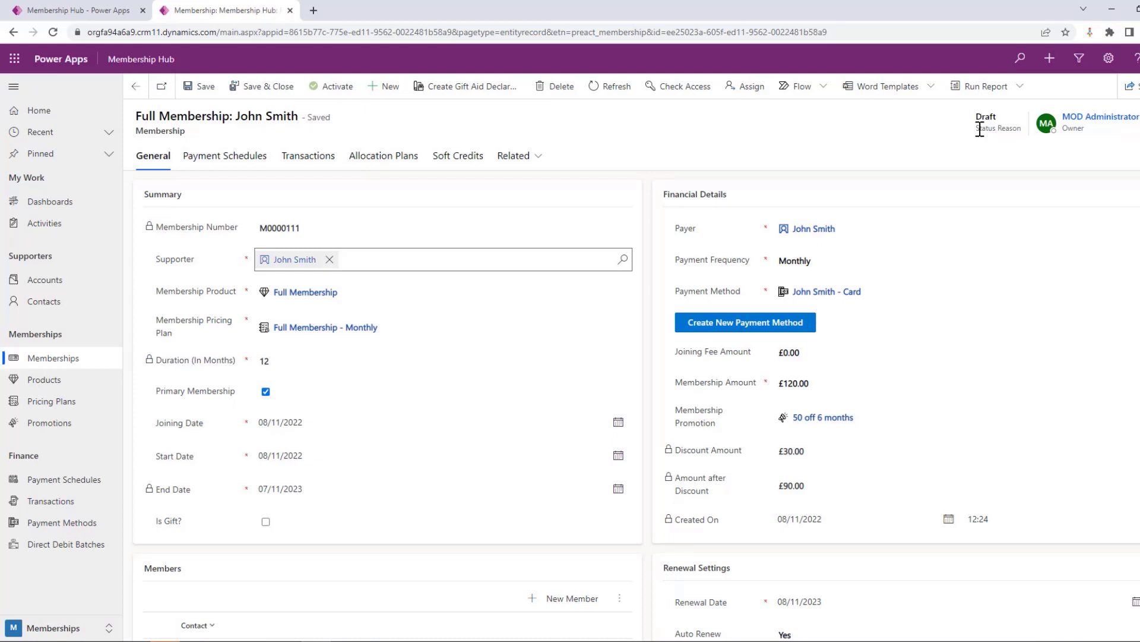
# Review the saved membership's Members section and its soft credits list
pyautogui.scroll(-2, 974, 240)
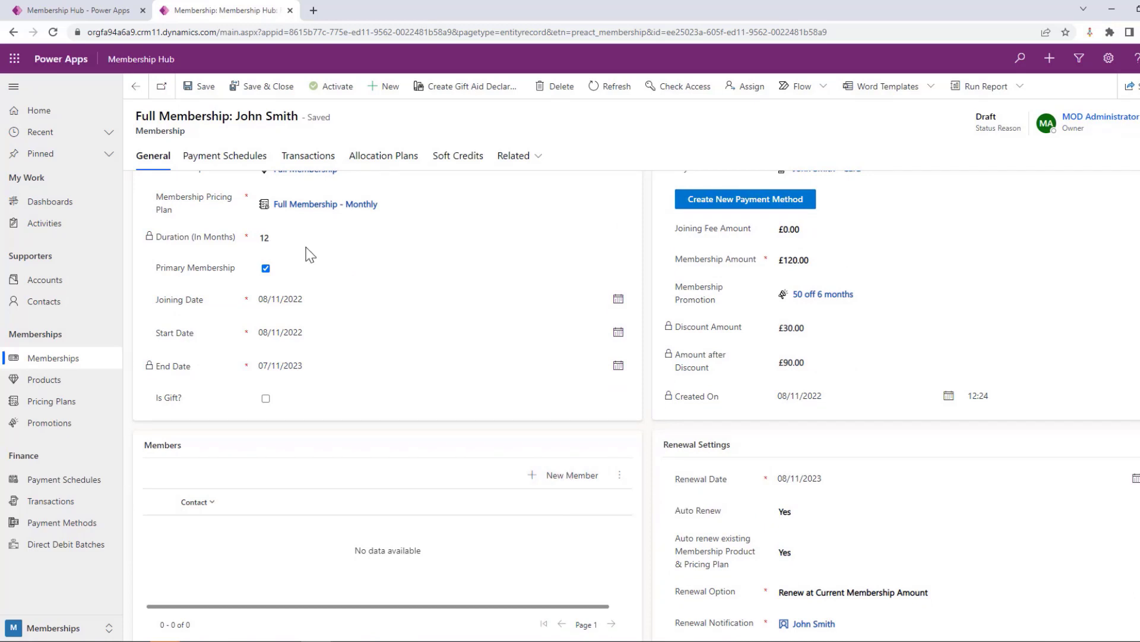
pyautogui.scroll(2, 308, 252)
pyautogui.scroll(-2, 462, 324)
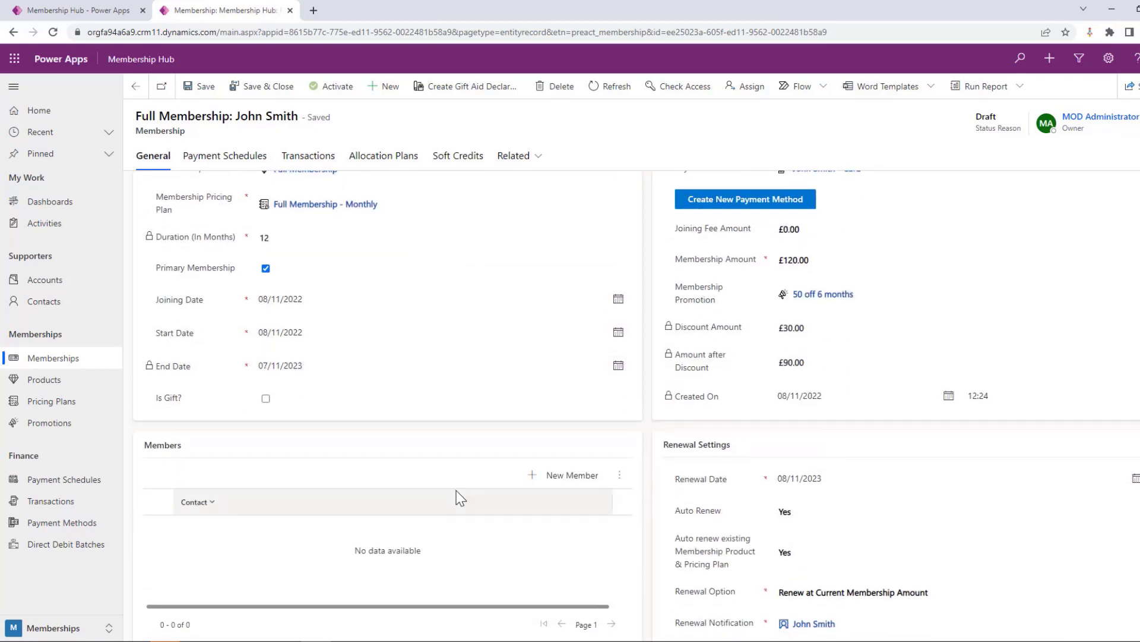
pyautogui.scroll(3, 523, 498)
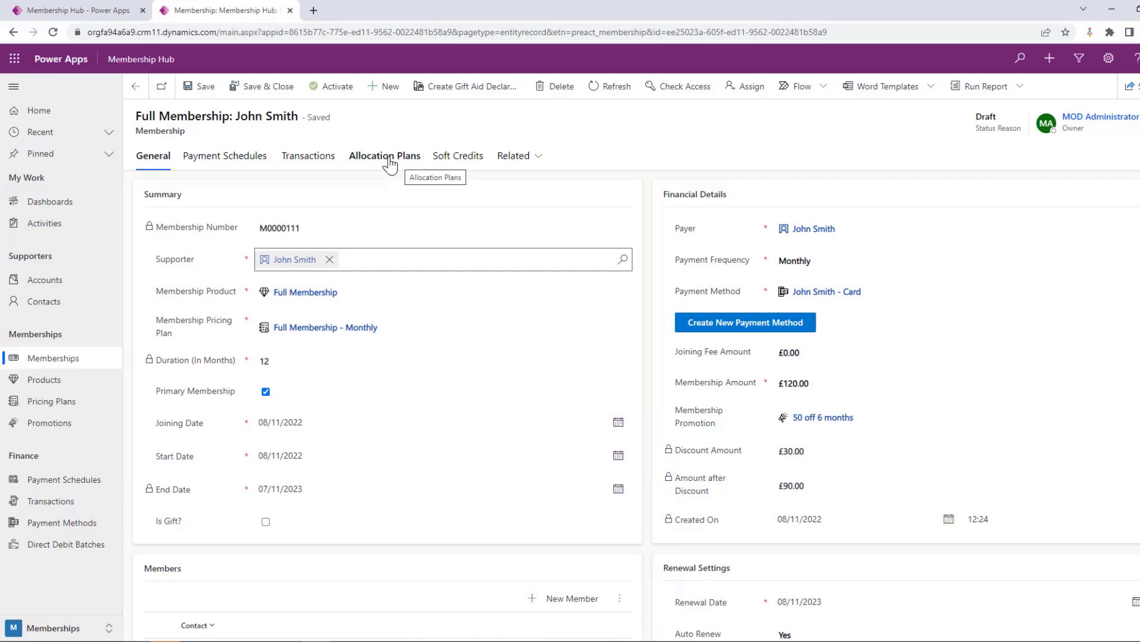
pyautogui.click(460, 160)
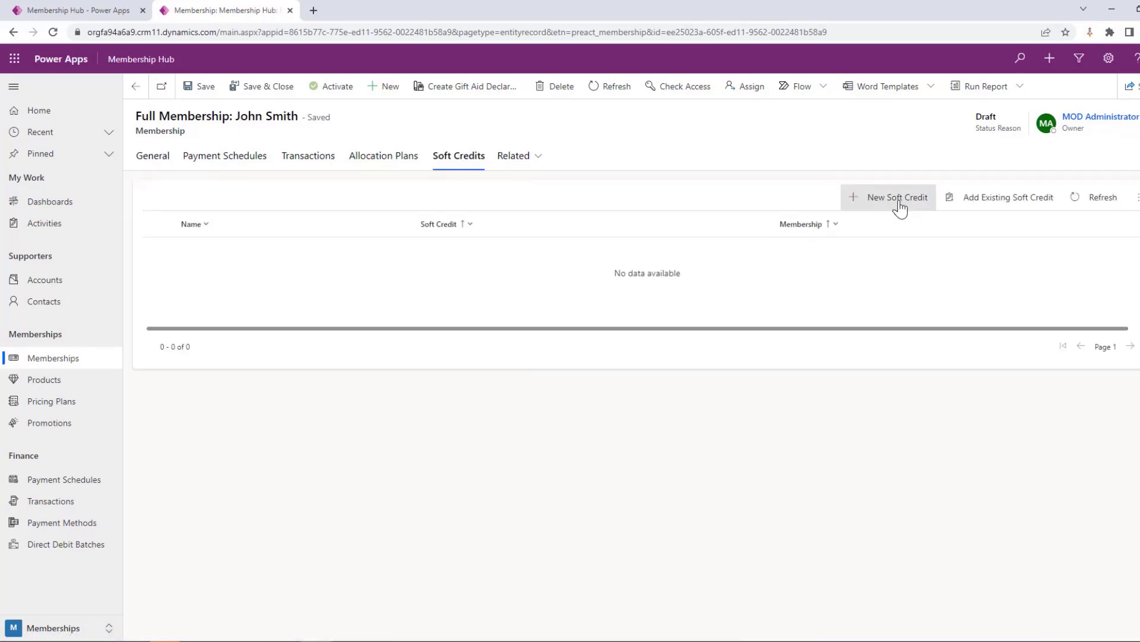
# Add an allocation plan to the membership assigning 100 percent to the General Fund, and save and close it
pyautogui.click(372, 159)
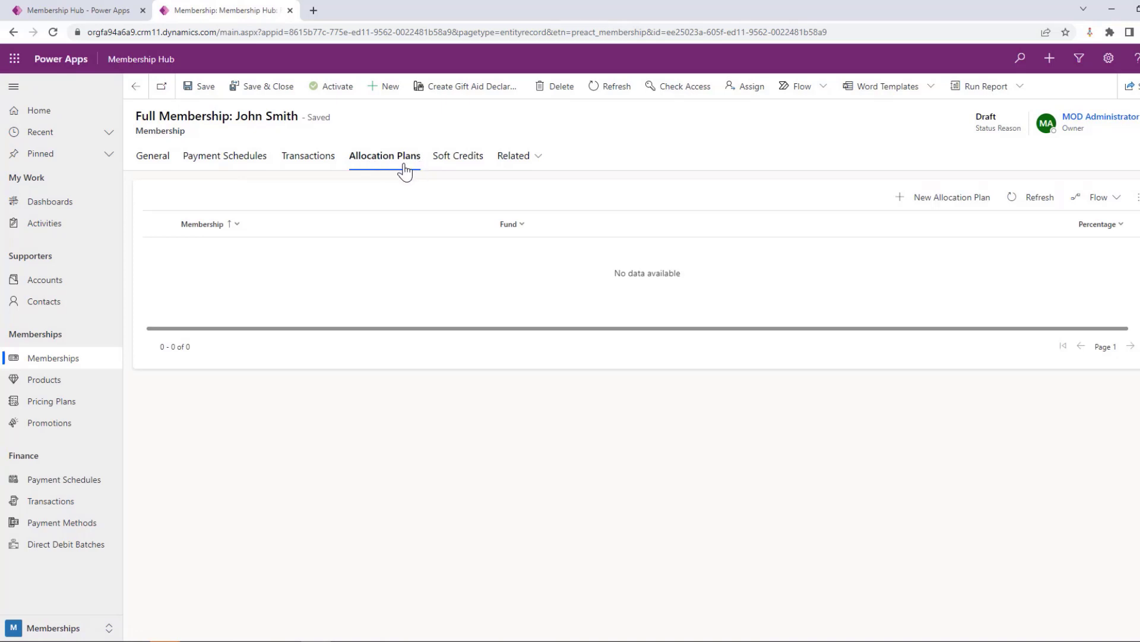
pyautogui.click(955, 206)
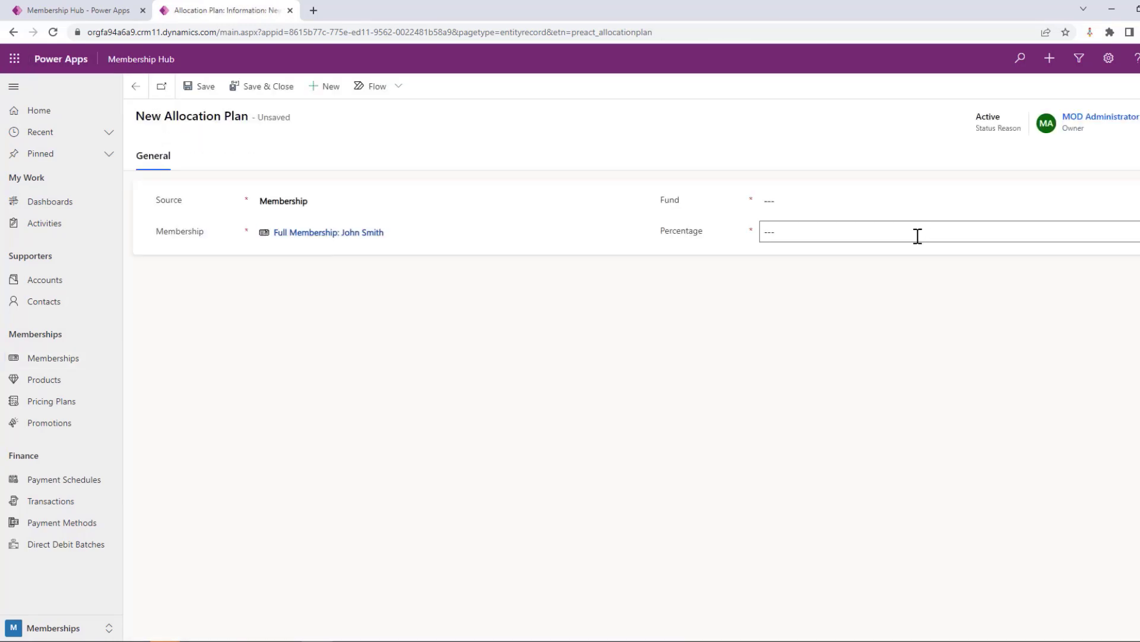
pyautogui.click(793, 205)
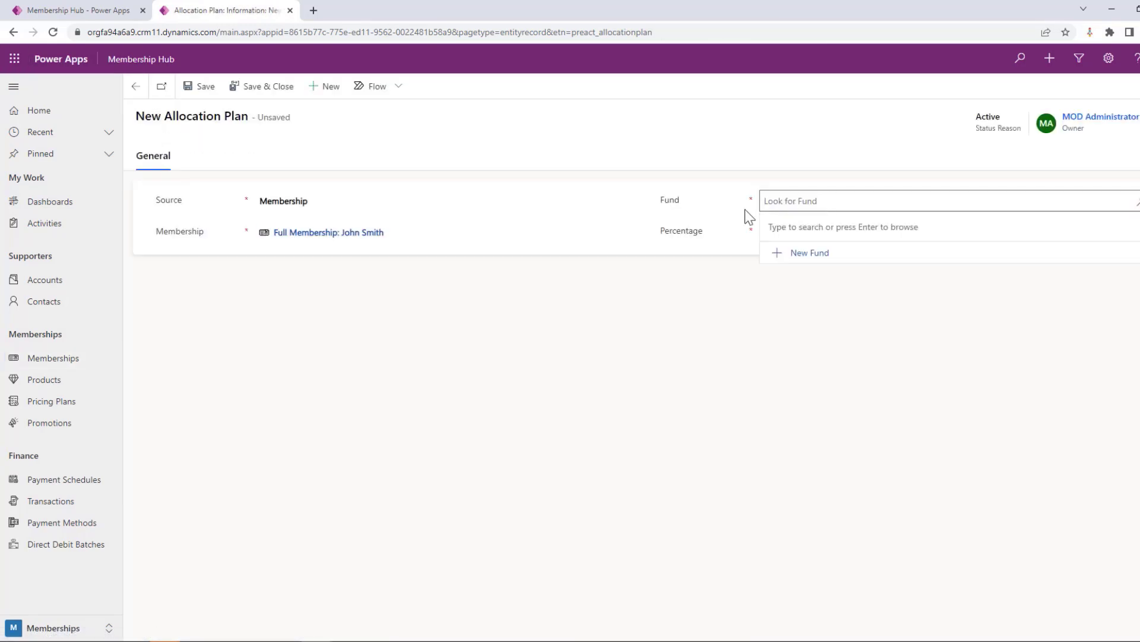
pyautogui.press('Return')
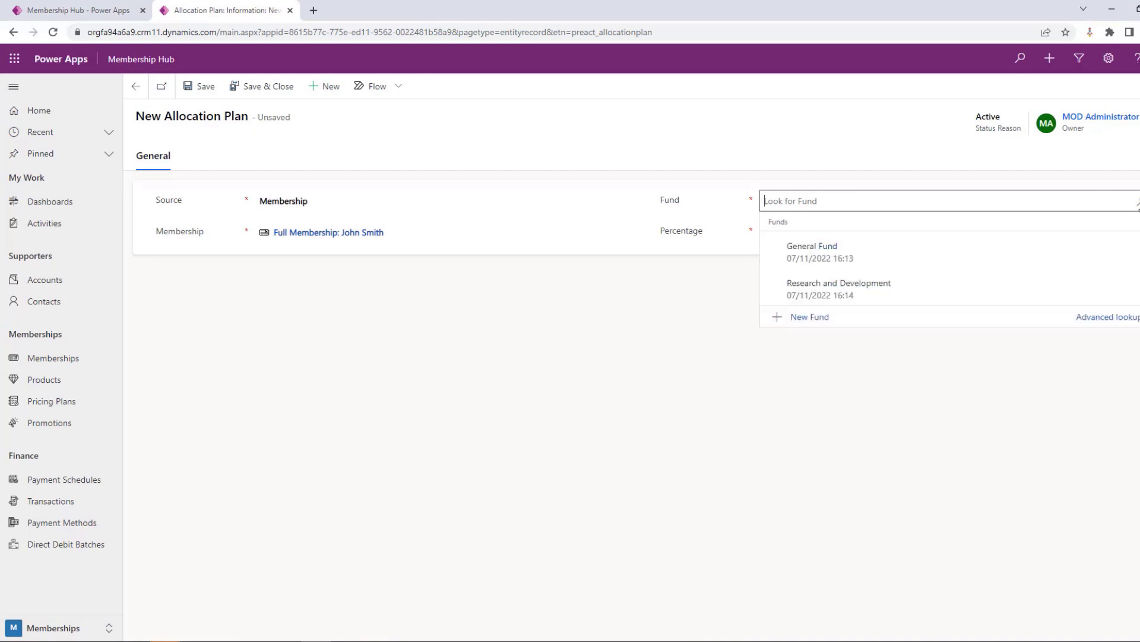
pyautogui.click(854, 265)
pyautogui.click(826, 234)
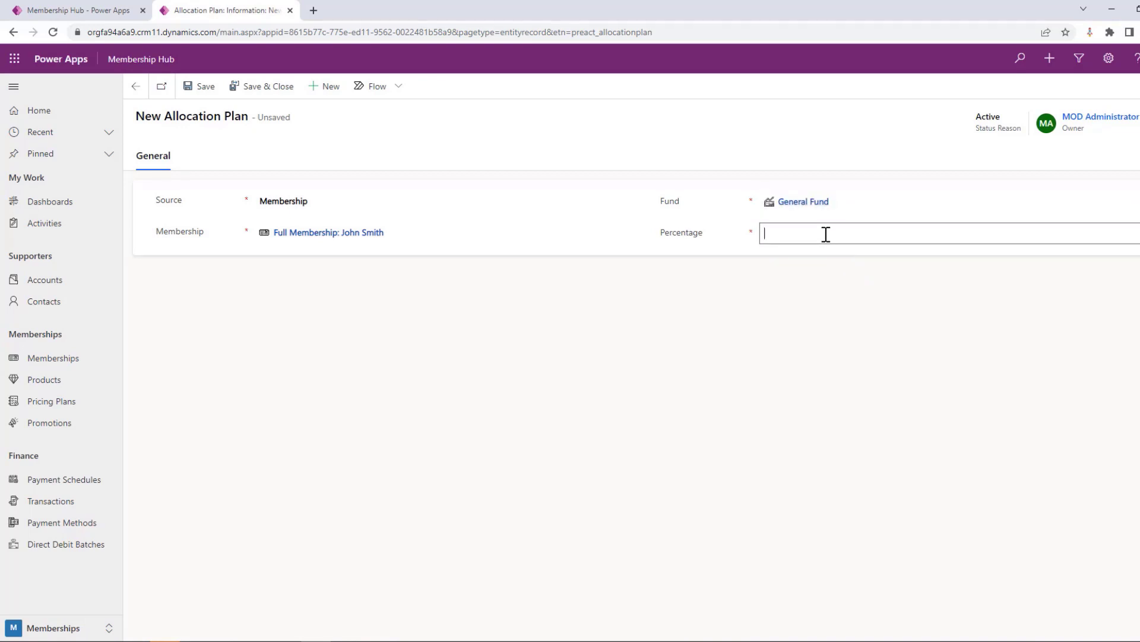
pyautogui.write('100')
pyautogui.click(270, 89)
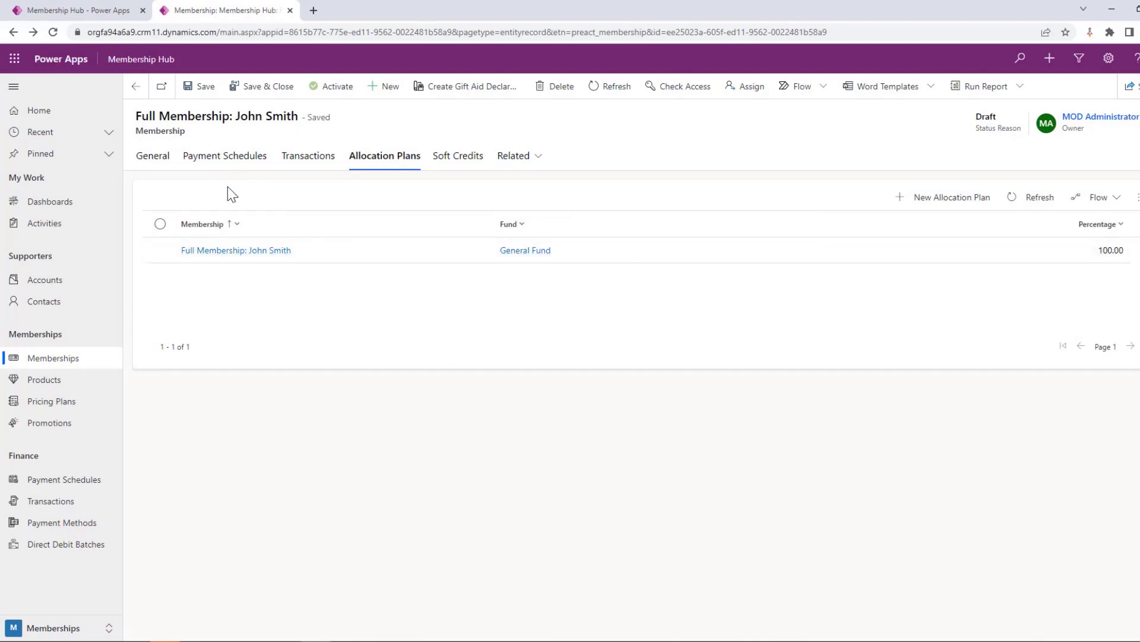
# Activate the draft membership and confirm the creation of its payment schedule and transactions
pyautogui.click(152, 156)
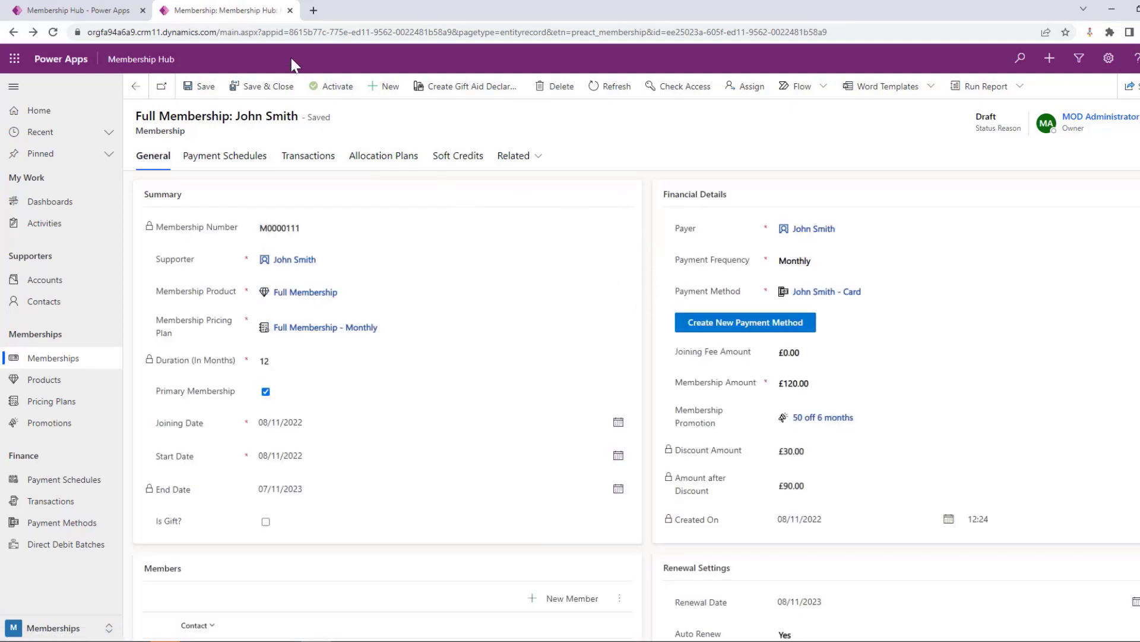
pyautogui.click(338, 92)
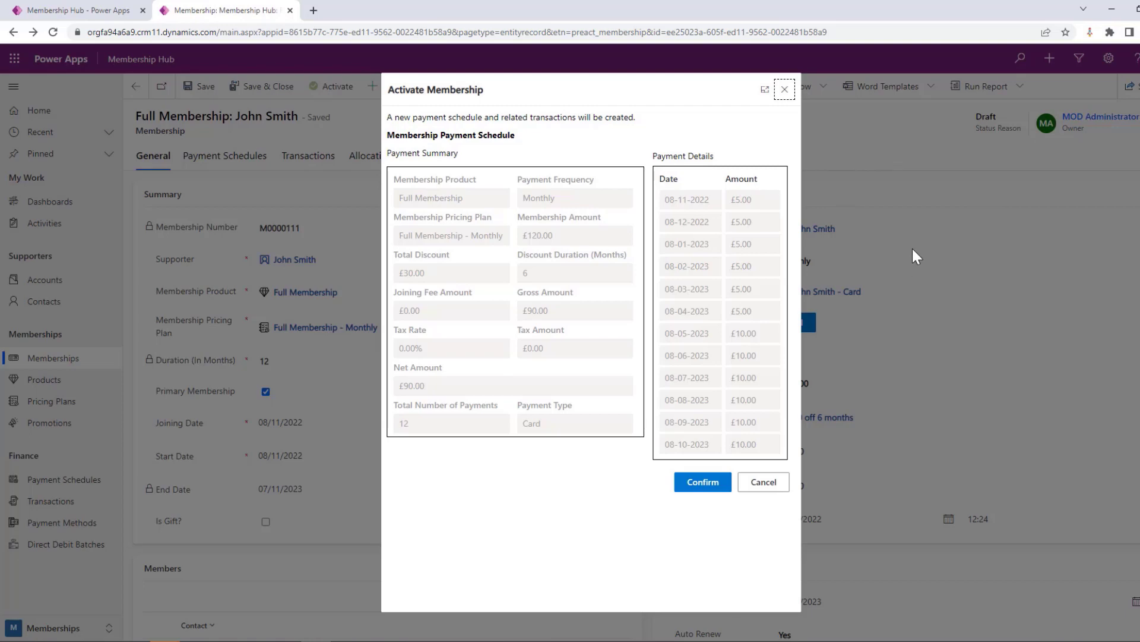
pyautogui.click(706, 486)
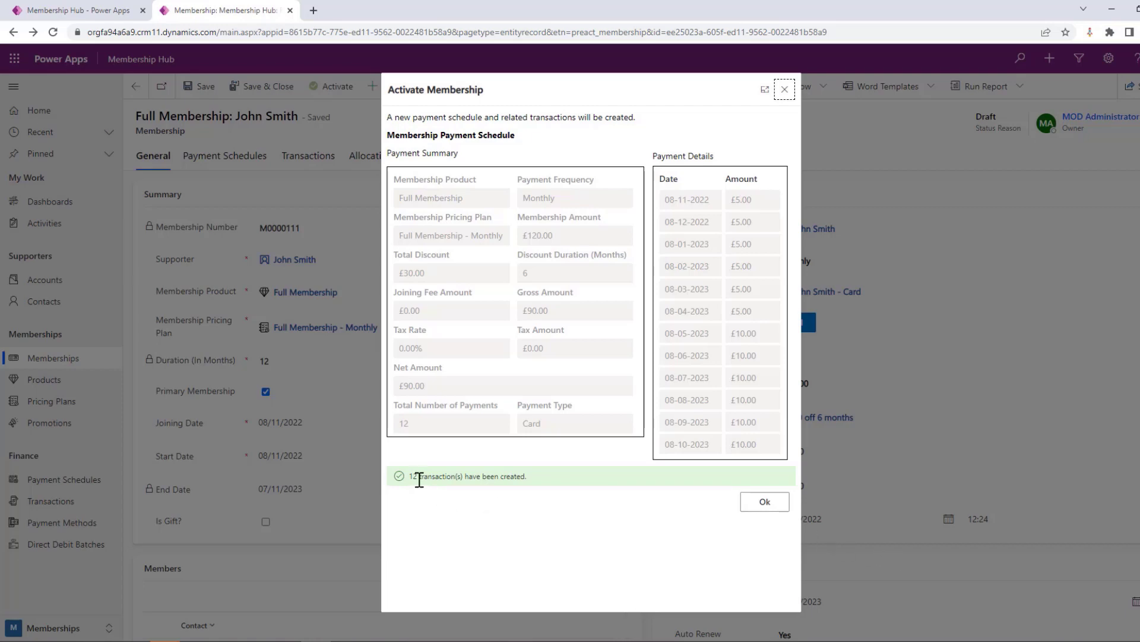
pyautogui.click(750, 514)
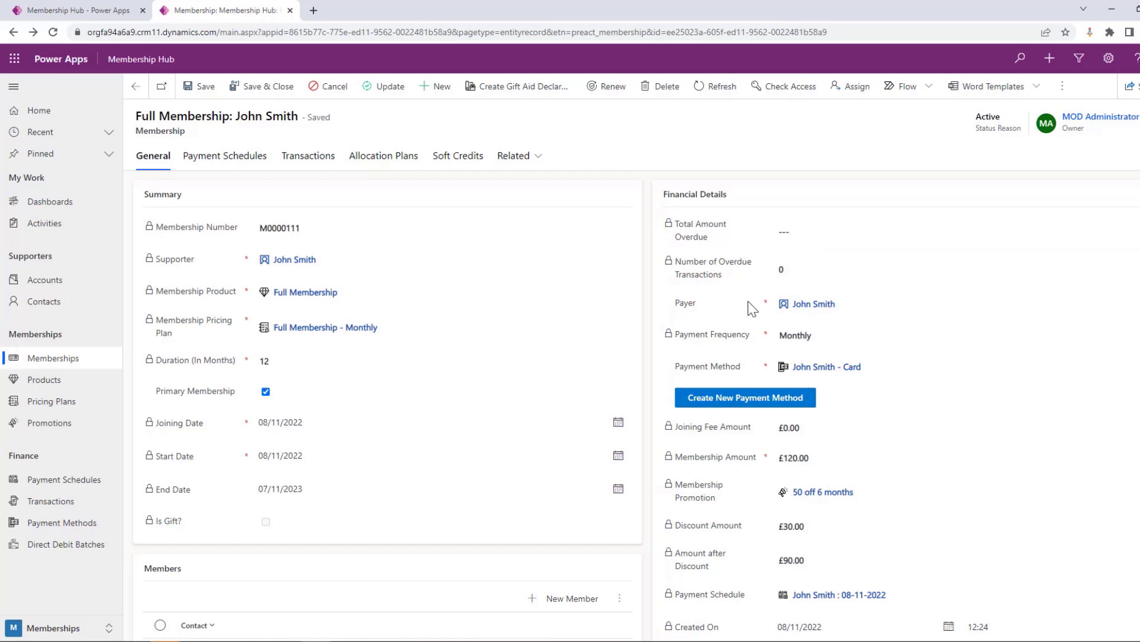
# Review the activated membership's payment schedule and transactions, including the schedule's own record, and return to the membership
pyautogui.click(232, 158)
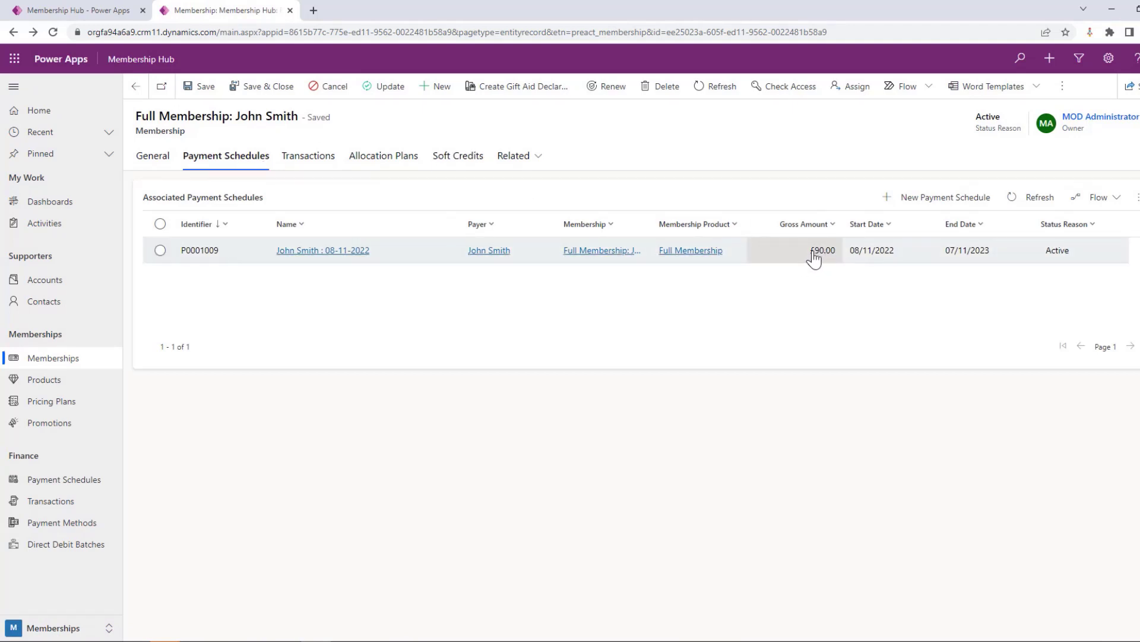
pyautogui.click(335, 167)
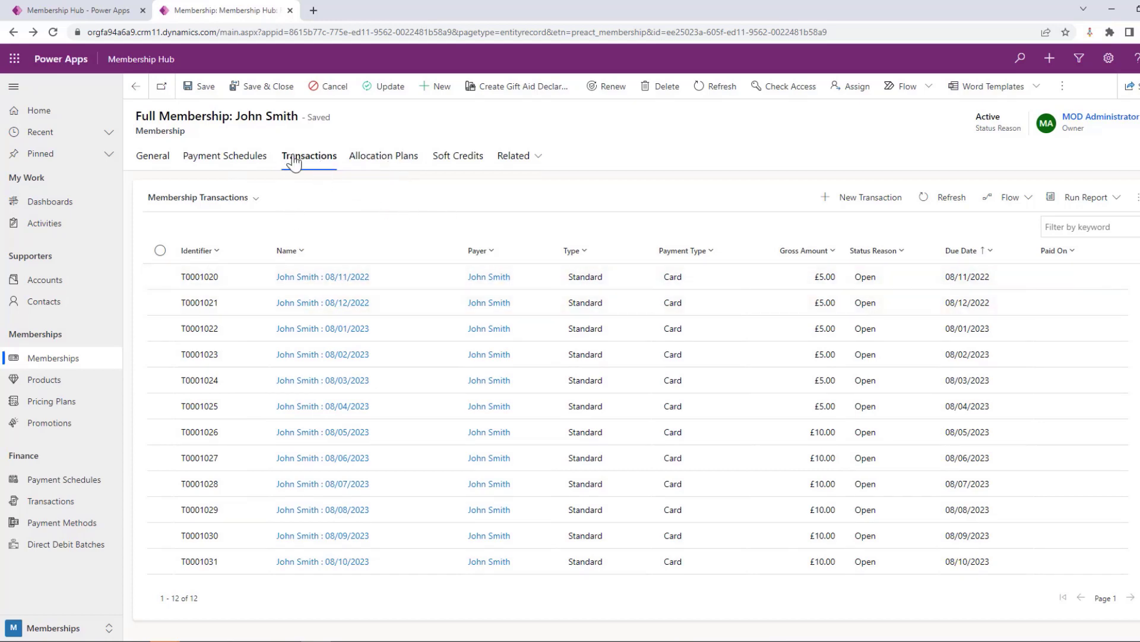
pyautogui.click(253, 170)
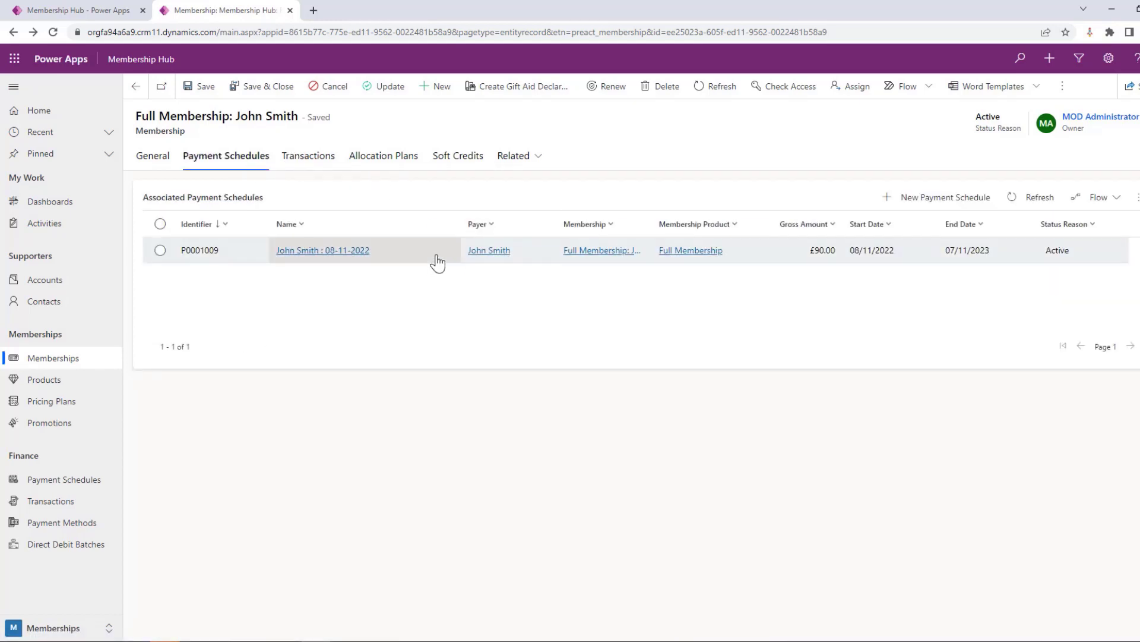
pyautogui.click(438, 261)
pyautogui.doubleClick(438, 261)
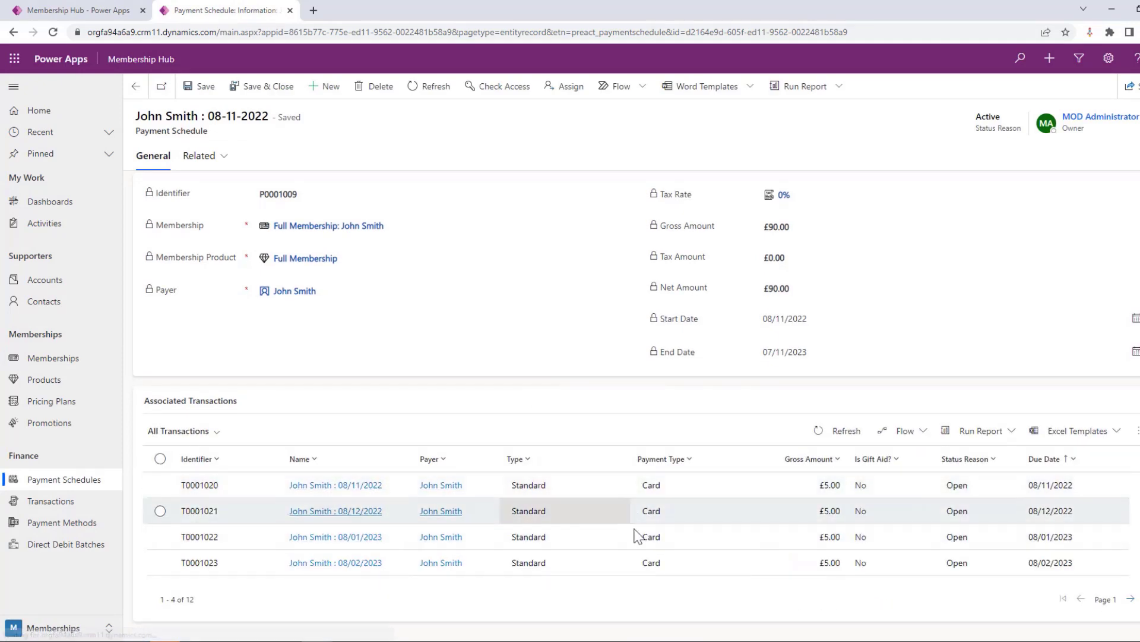
pyautogui.hotkey('alt', 'Left')
# Pay the membership's first transaction, due 08/11/2022, with an amount received of 5
pyautogui.click(308, 164)
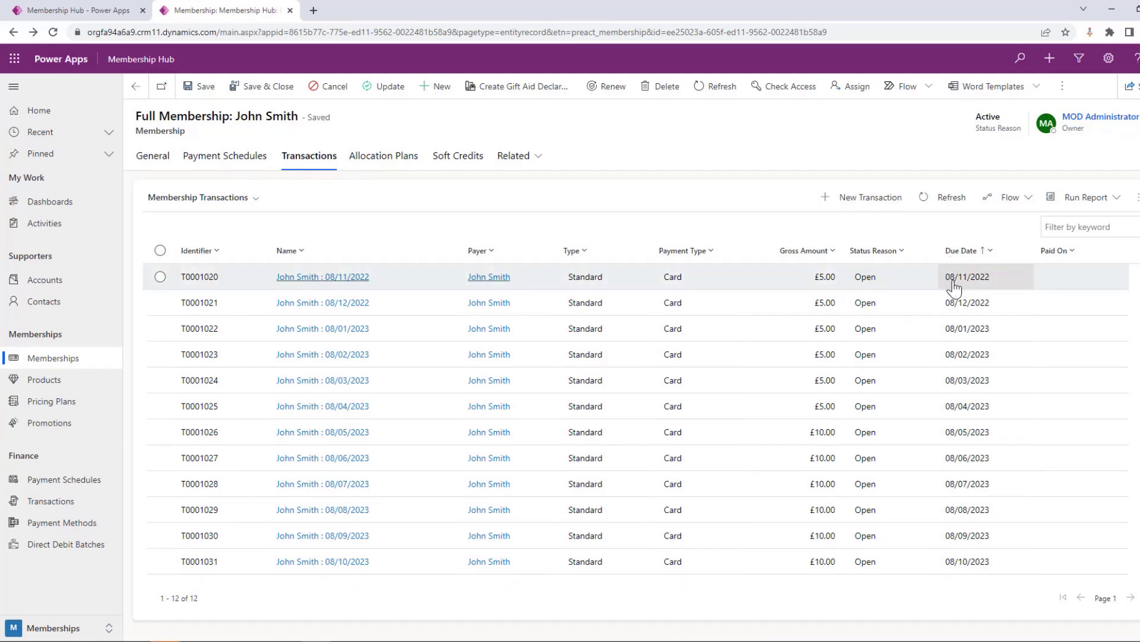
pyautogui.click(772, 283)
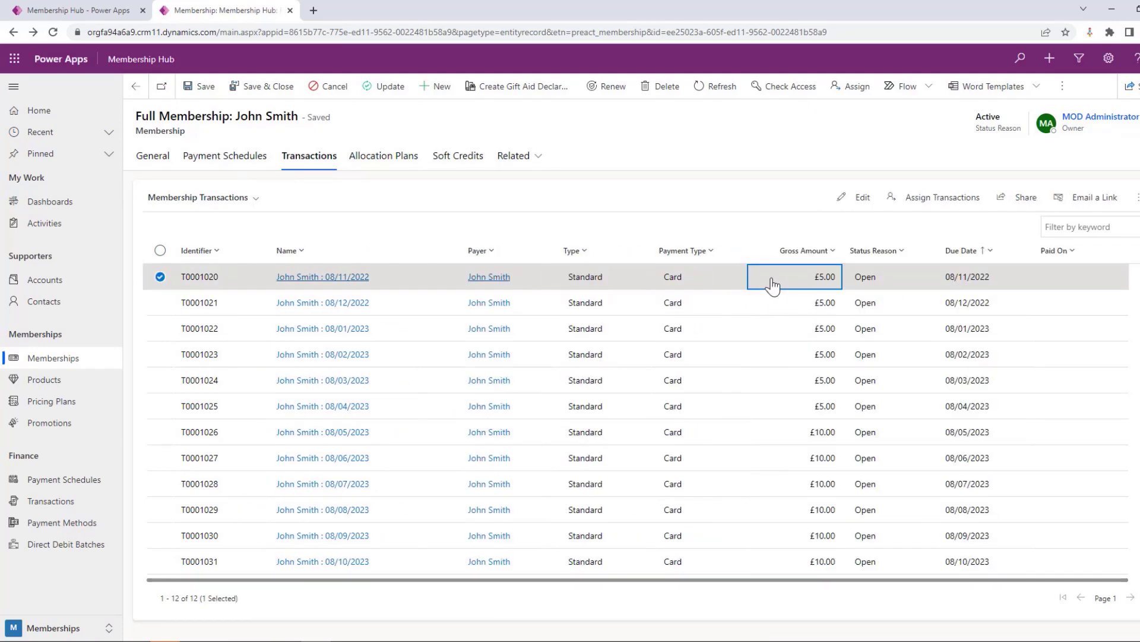
pyautogui.doubleClick(769, 284)
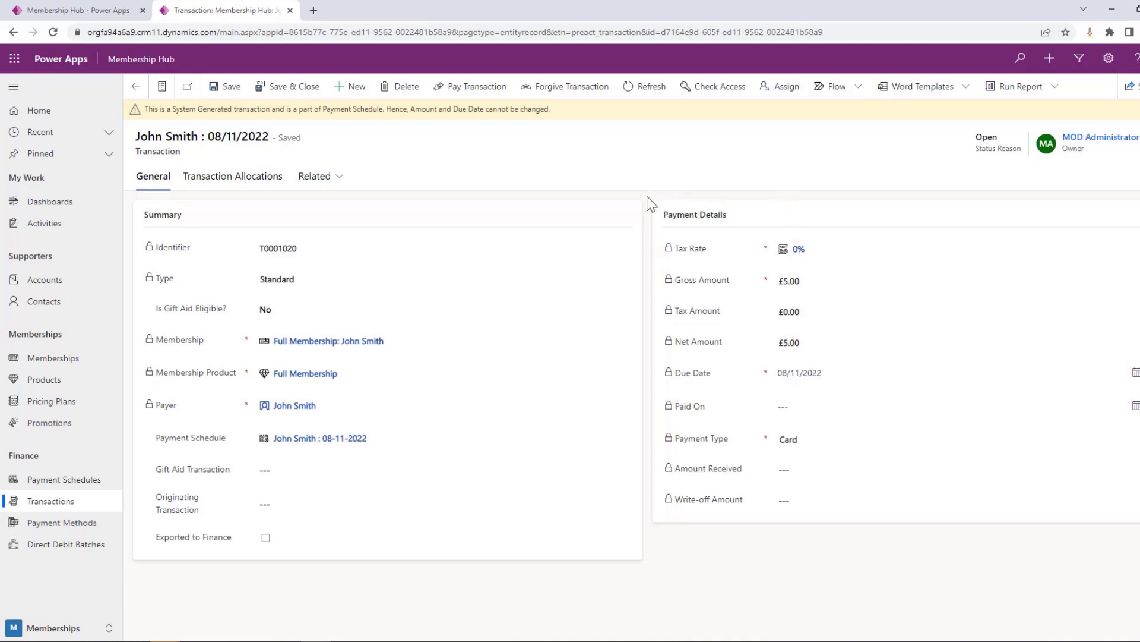
pyautogui.click(482, 89)
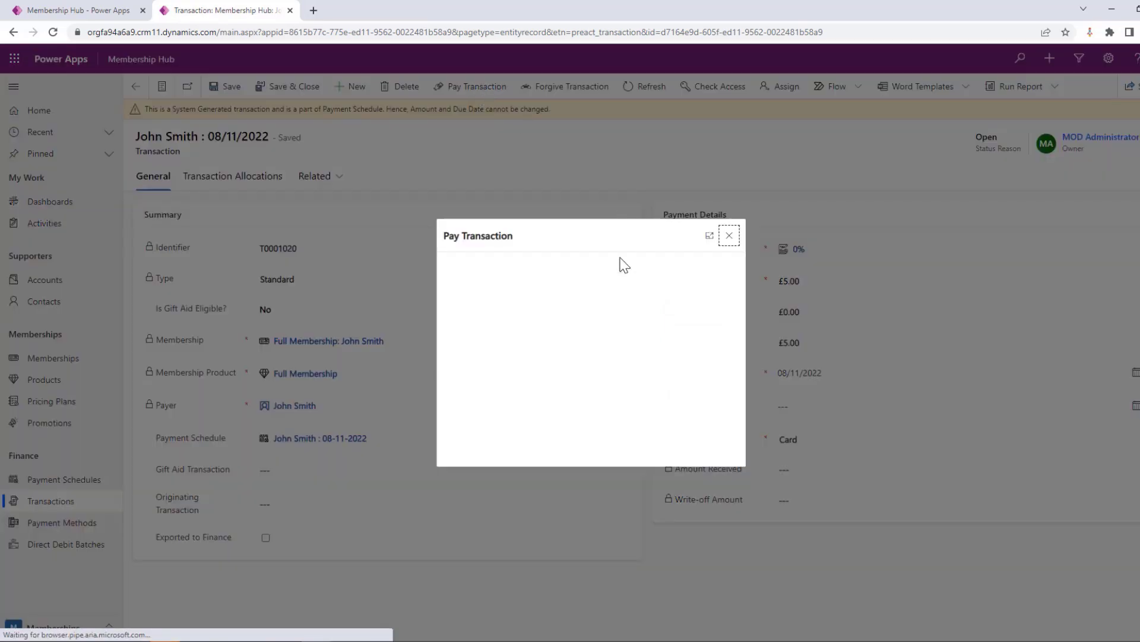
pyautogui.click(479, 324)
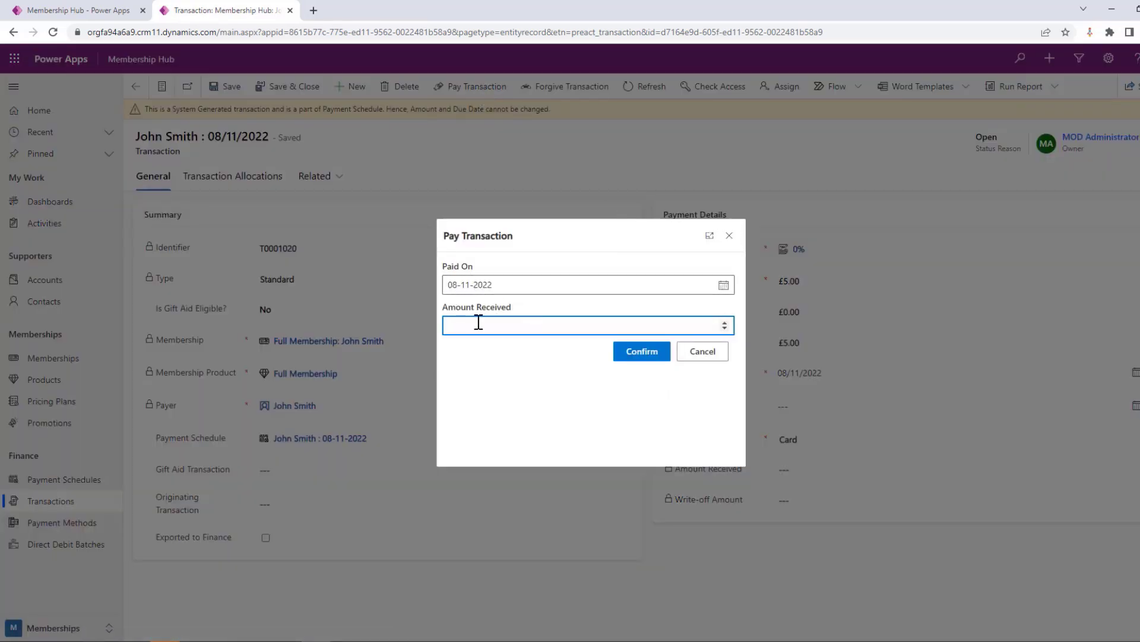
pyautogui.write('5')
pyautogui.click(650, 351)
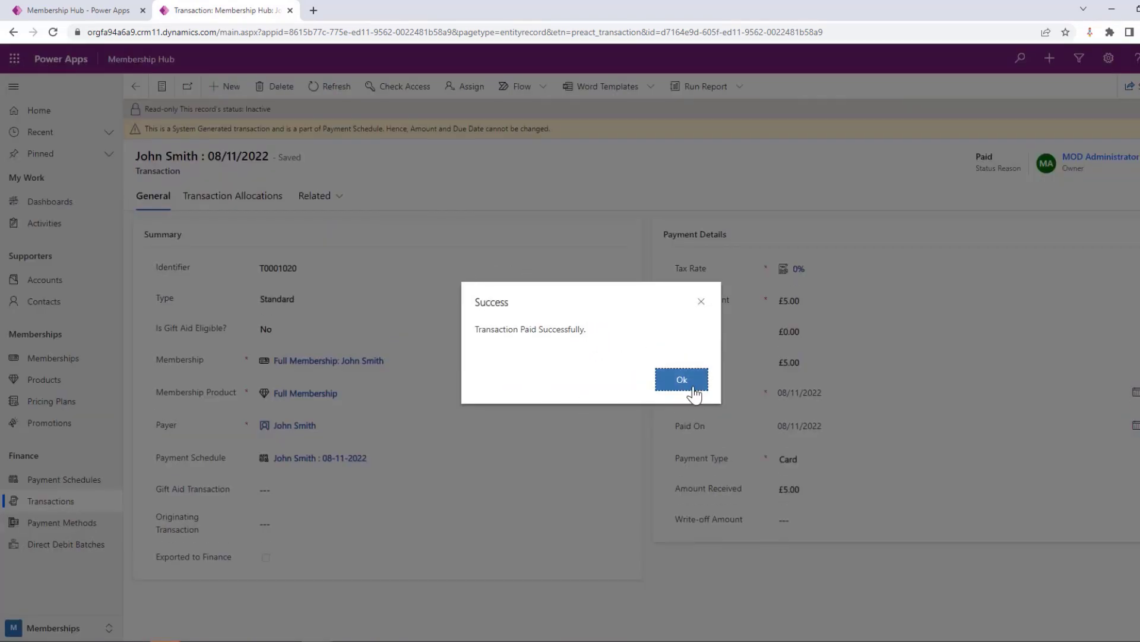
pyautogui.click(693, 390)
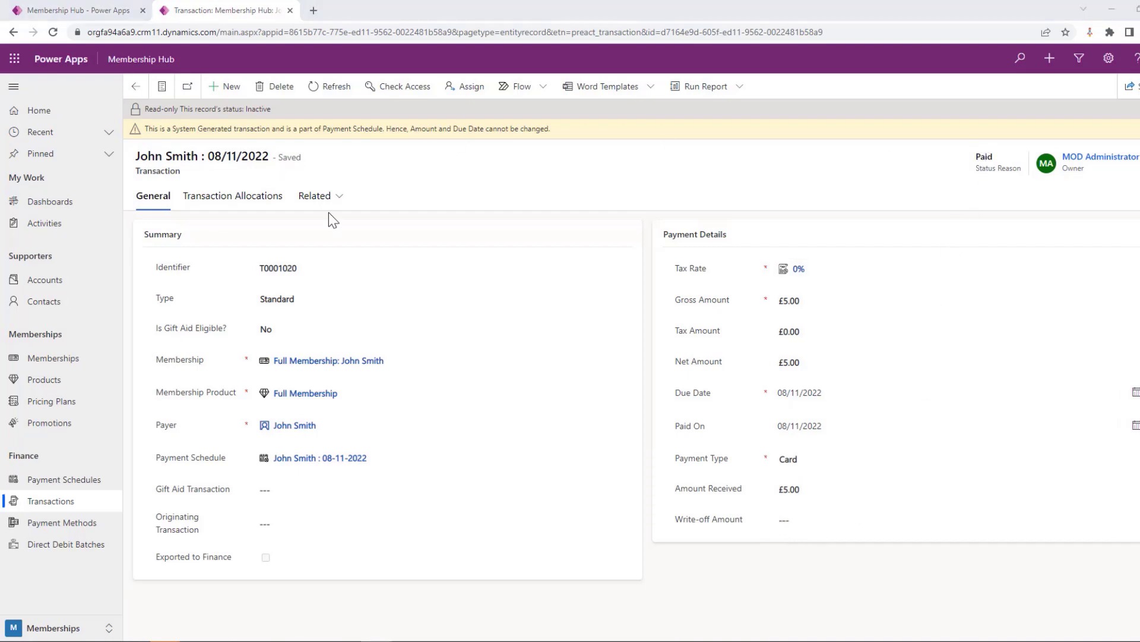
# Return from the paid transaction to the Full Membership record and review its renewal settings
pyautogui.click(315, 364)
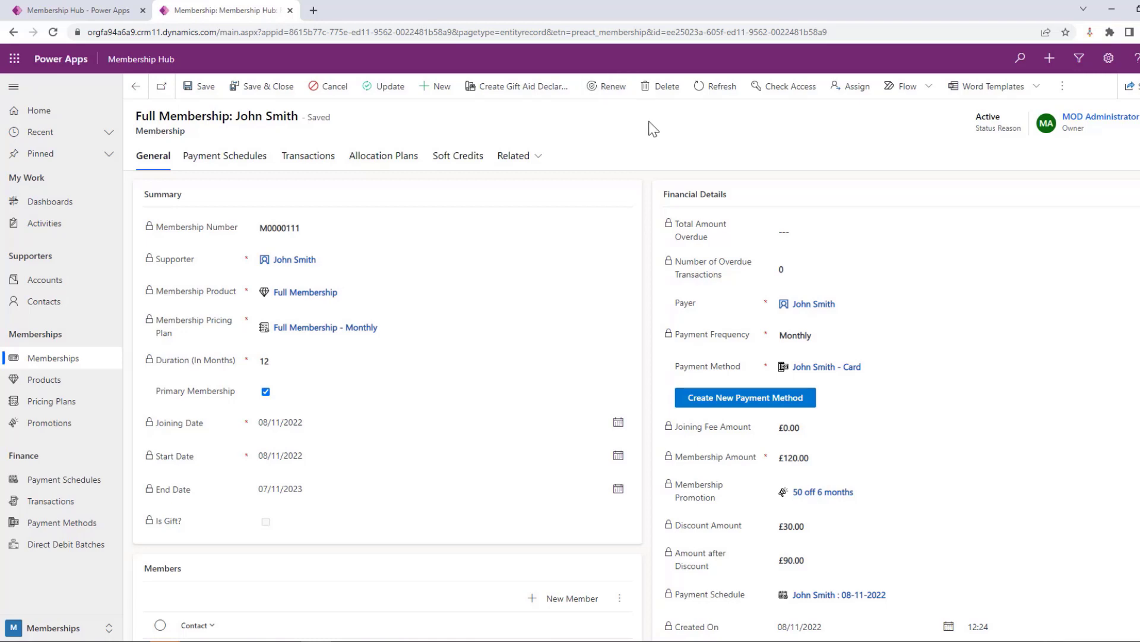
pyautogui.scroll(-3, 854, 438)
pyautogui.scroll(-2, 854, 438)
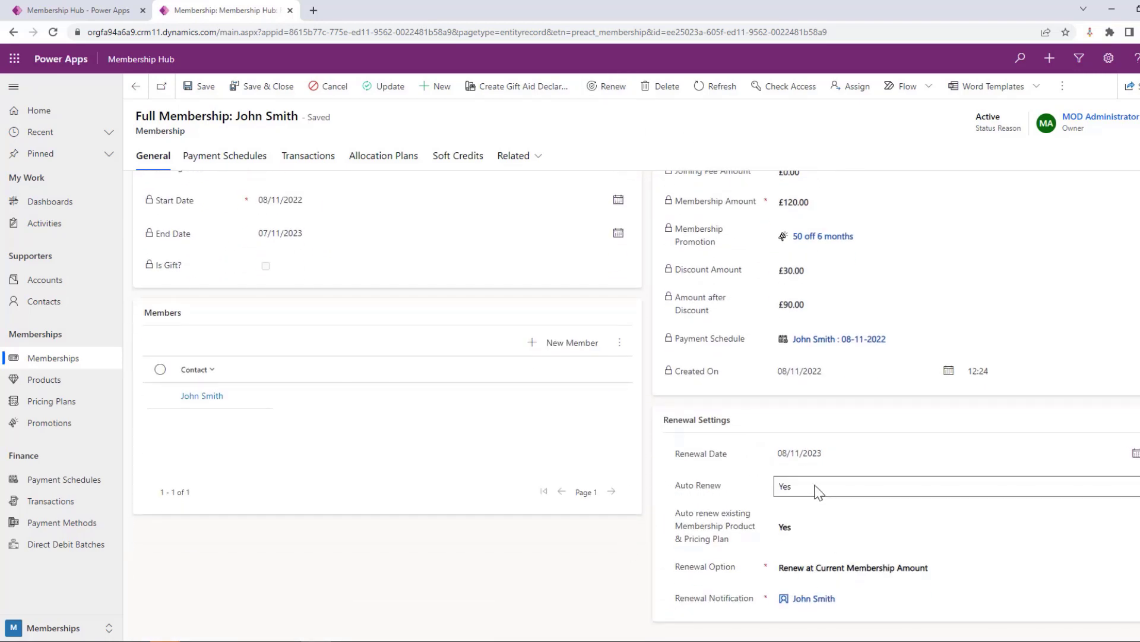
pyautogui.scroll(4, 795, 517)
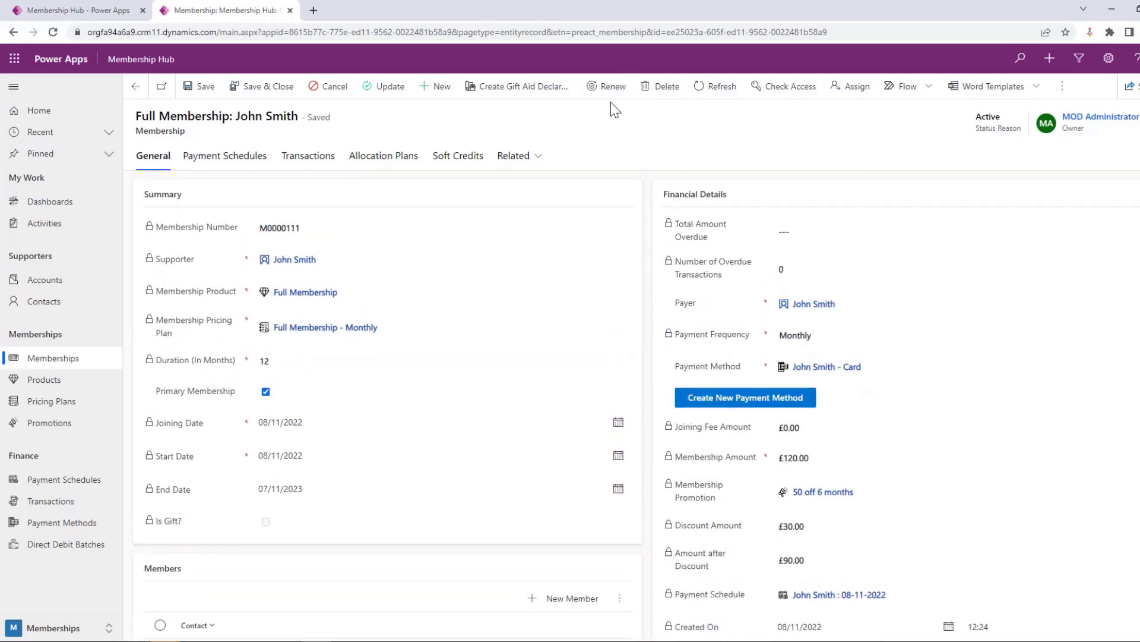
pyautogui.scroll(-2, 790, 221)
pyautogui.scroll(-1, 790, 221)
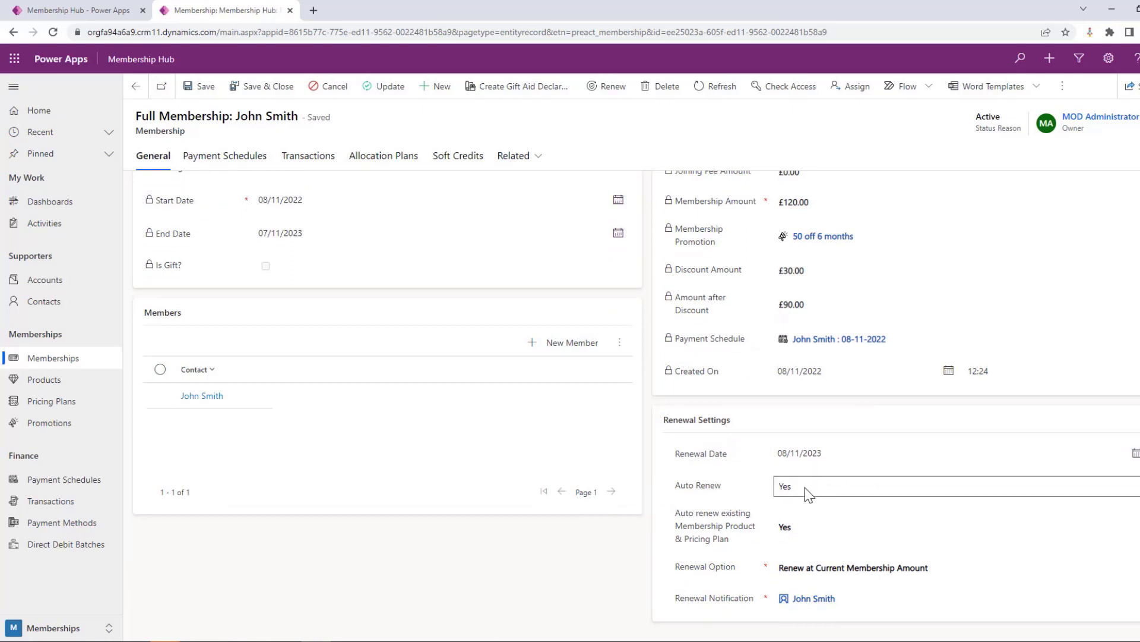